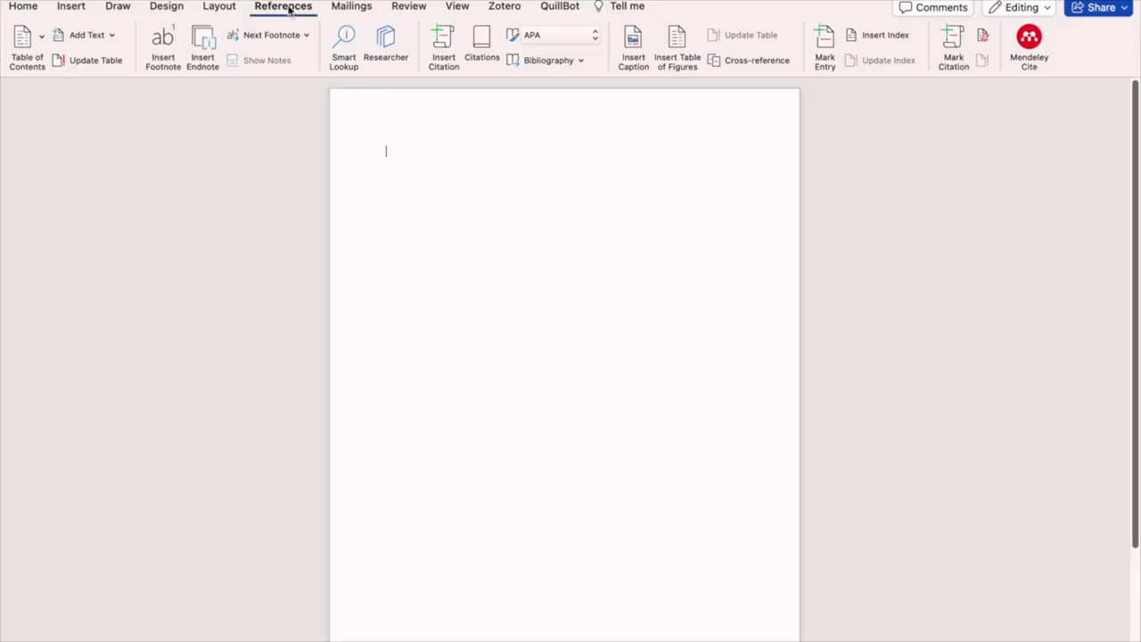
Launch the Mendeley Cite add-in in the blank Word document and get started with it.
left_click(1030, 39)
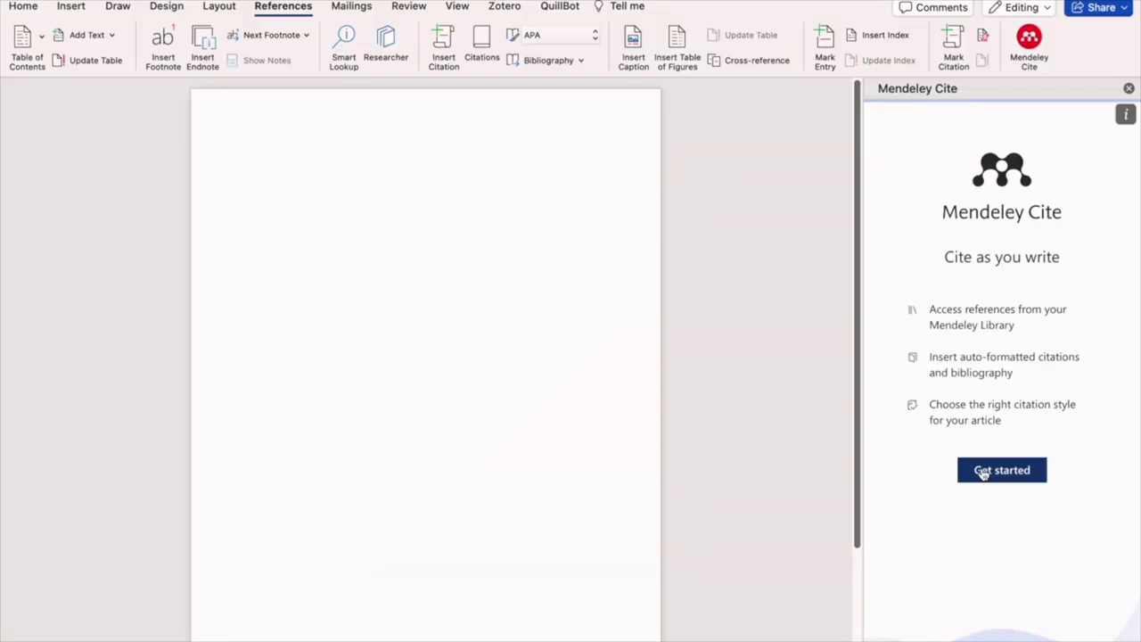
left_click(984, 473)
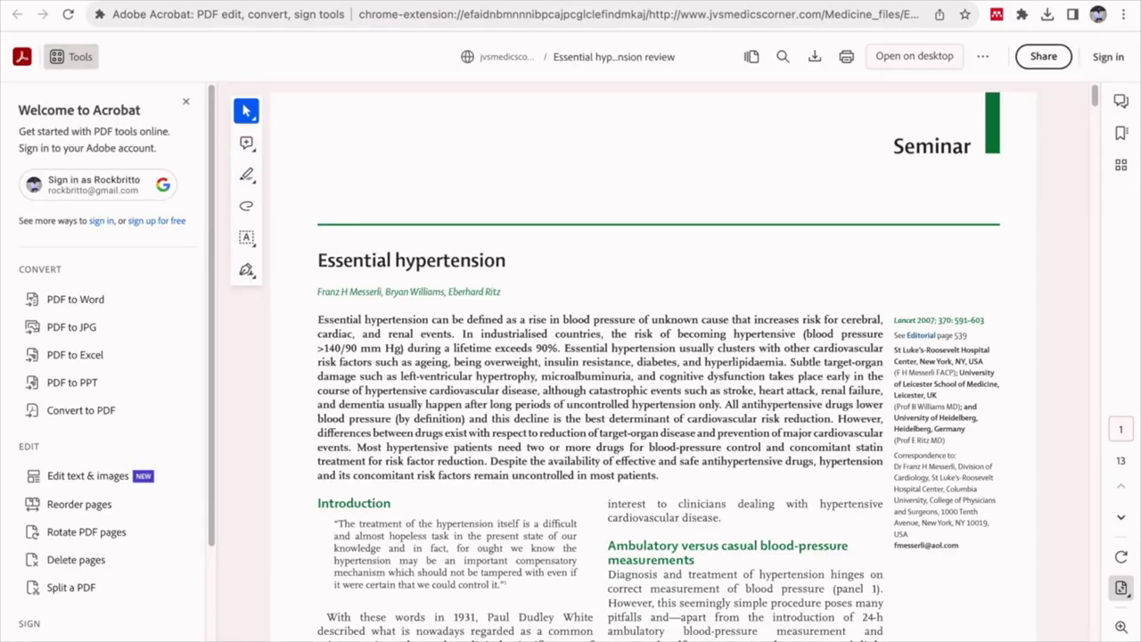
Download the "Essential hypertension" review PDF from Chrome and add that file to the Mendeley Demo collection in Mendeley Reference Manager.
left_click(814, 58)
left_click(845, 473)
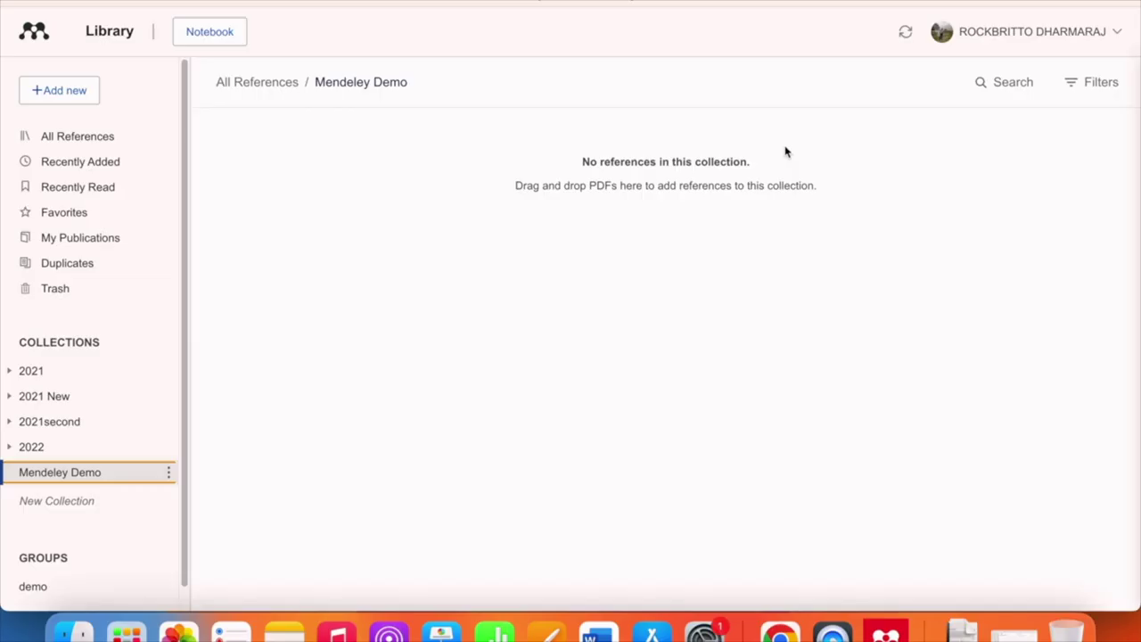
left_click(78, 93)
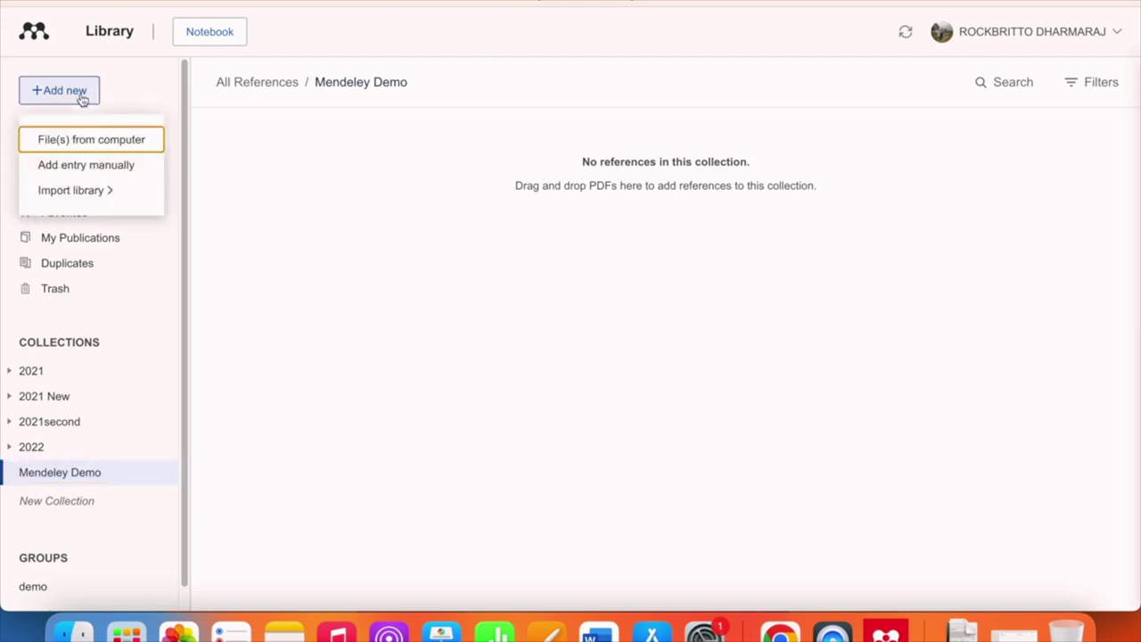
left_click(93, 142)
left_click(626, 236)
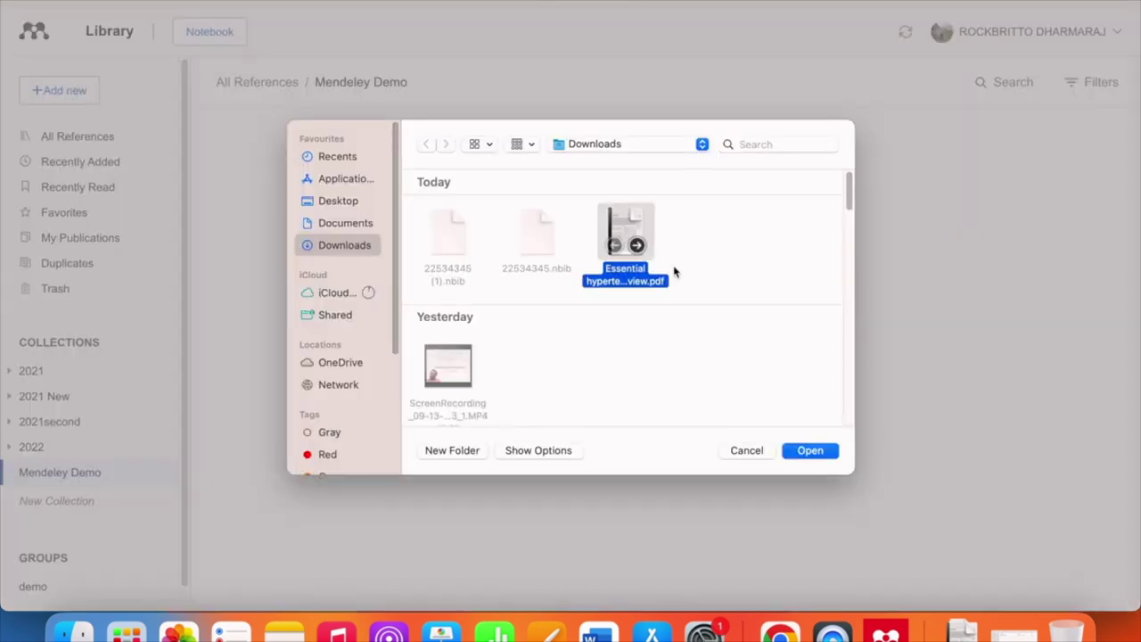
left_click(822, 455)
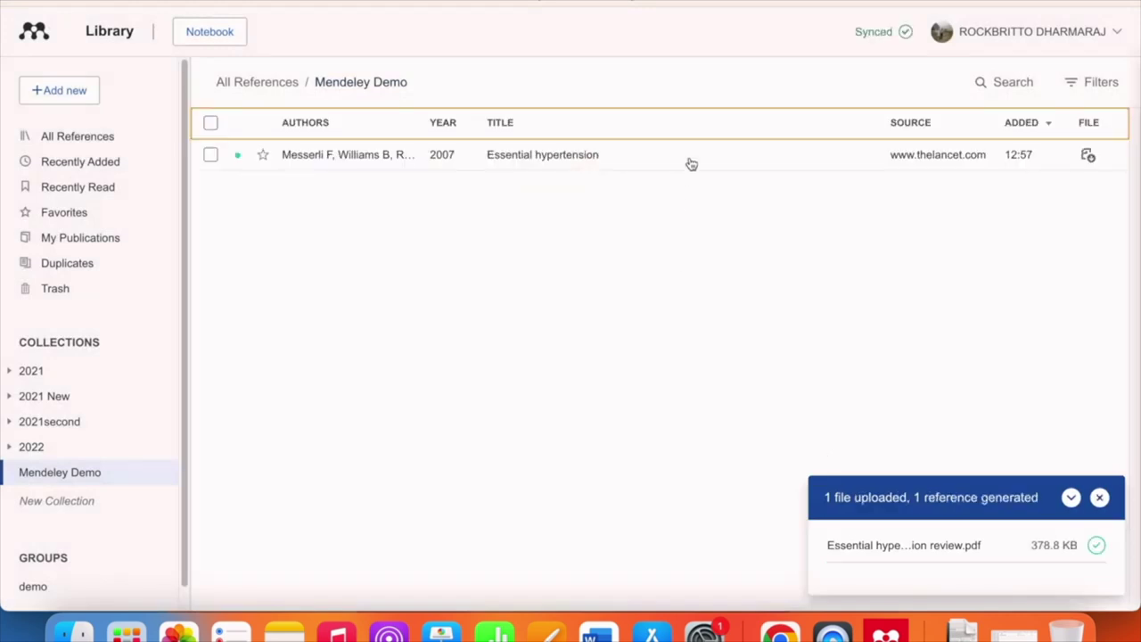
Examine the details of the Essential hypertension reference and dismiss the upload notification.
left_click(691, 164)
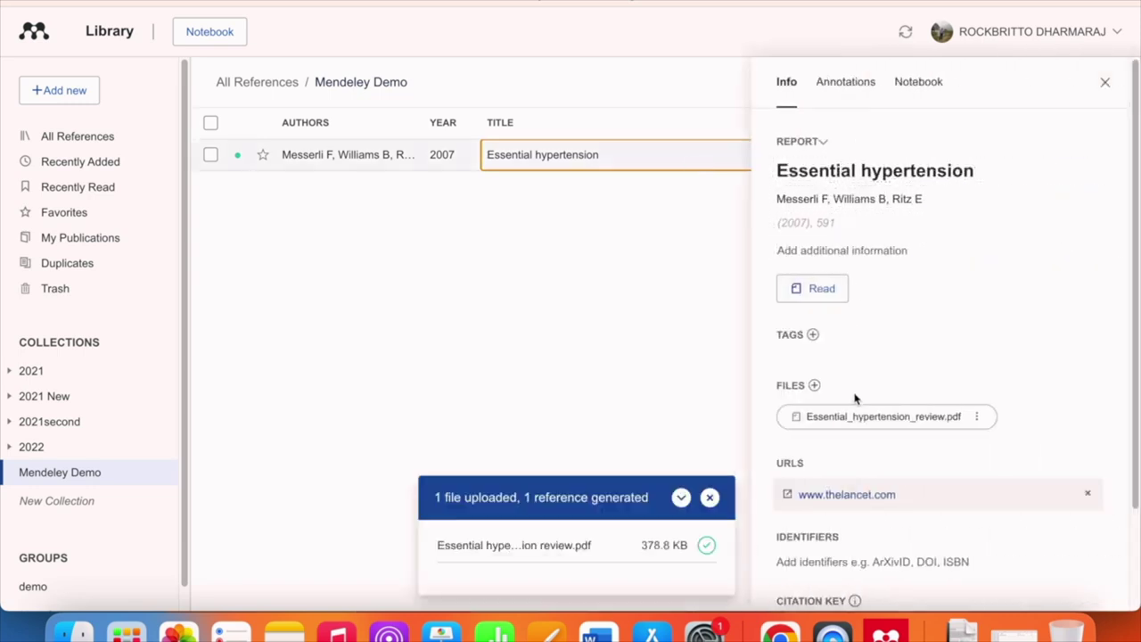
scroll(865, 481, "down", 3)
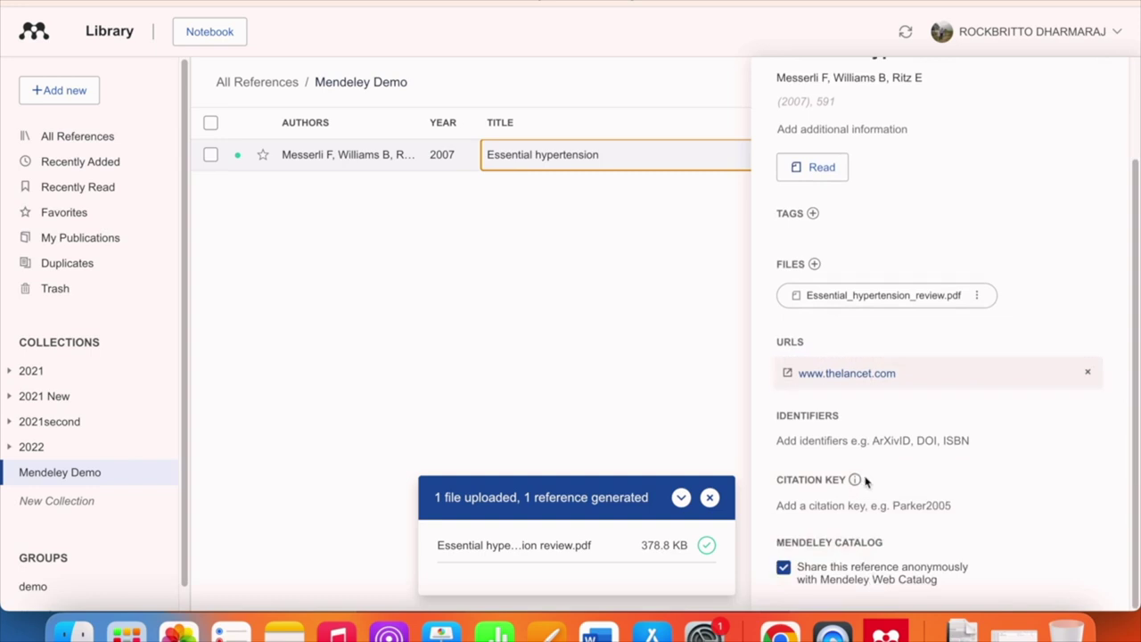
scroll(866, 479, "up", 3)
left_click(710, 497)
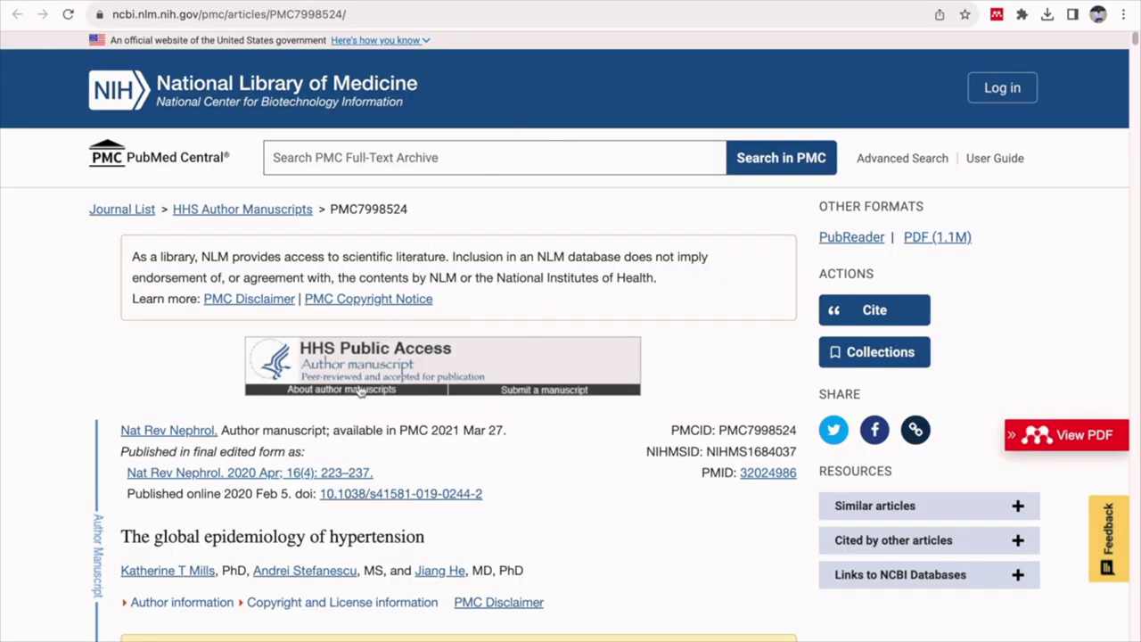
right_click(379, 504)
left_click(407, 474)
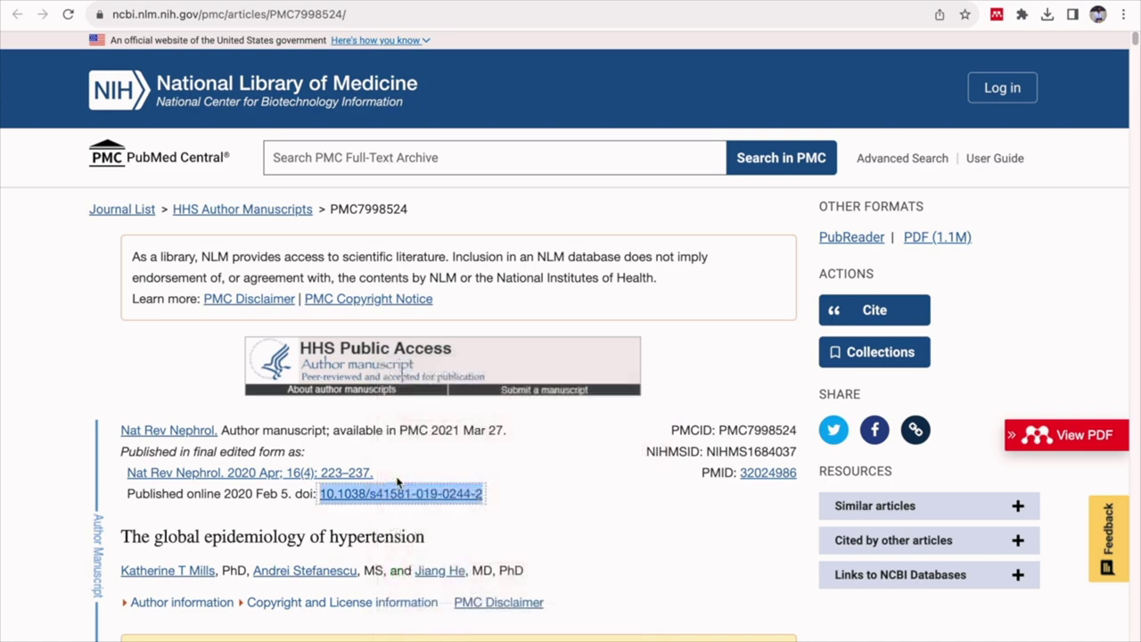
key("ctrl+Left")
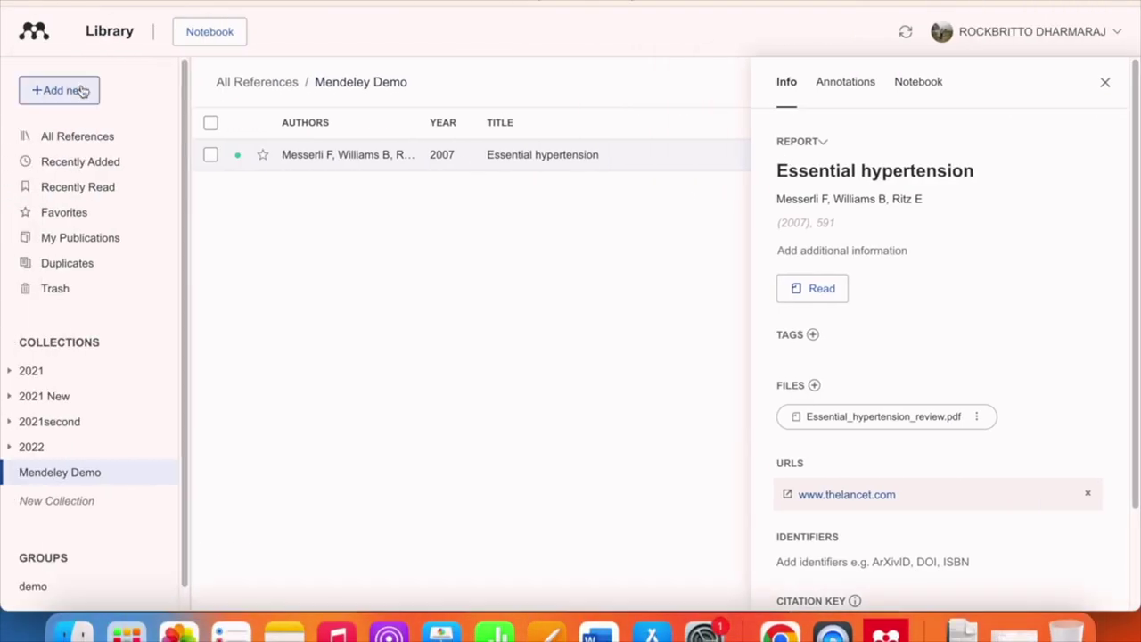
left_click(78, 90)
left_click(86, 166)
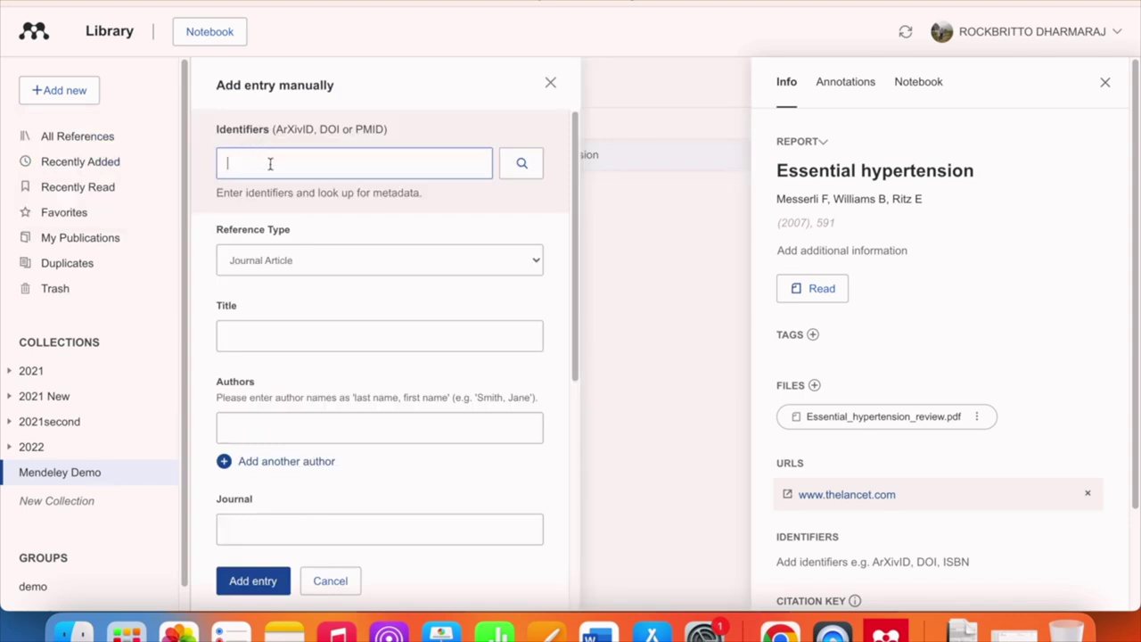
key("super+v")
left_click(517, 169)
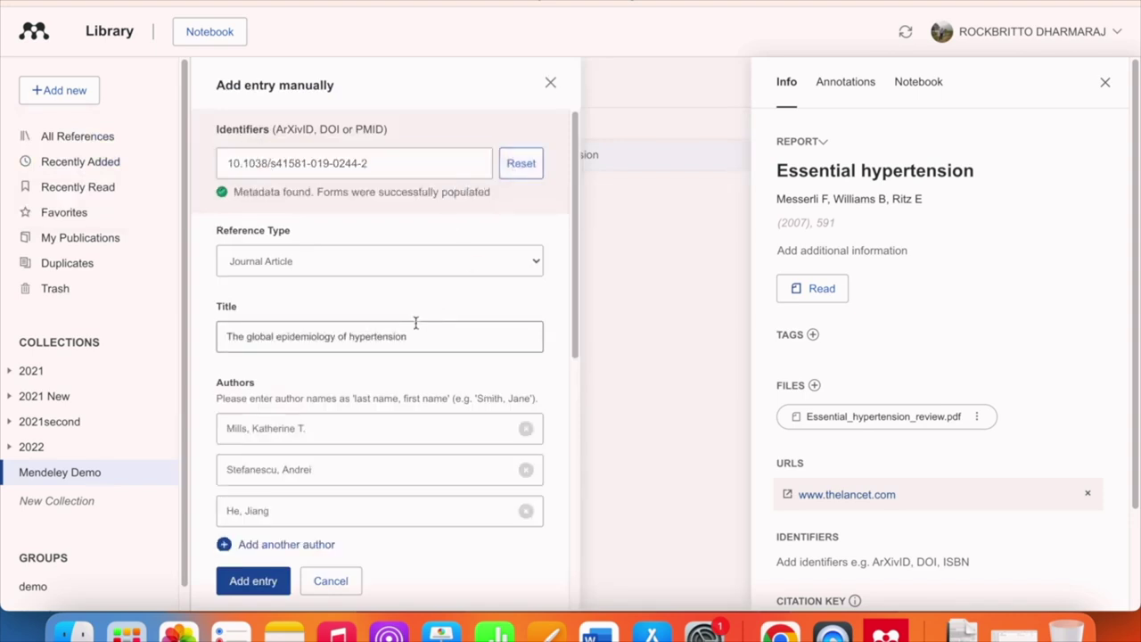
Compare the filled-in metadata with the PMC article page and add "The global epidemiology of hypertension" entry to the collection.
key("ctrl+Right")
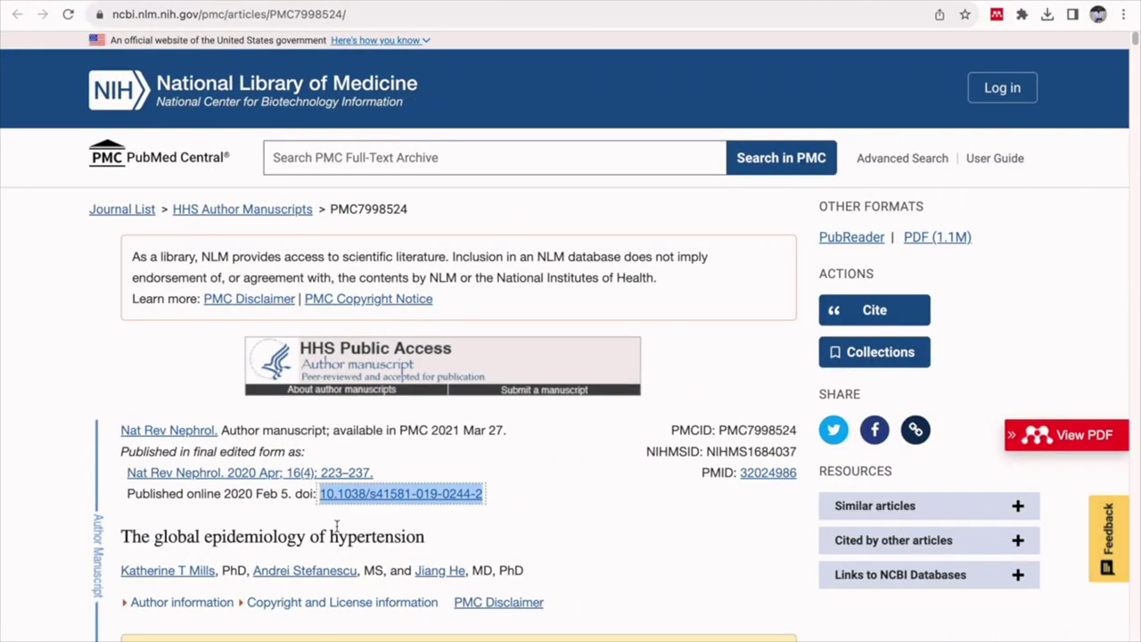
key("ctrl+Left")
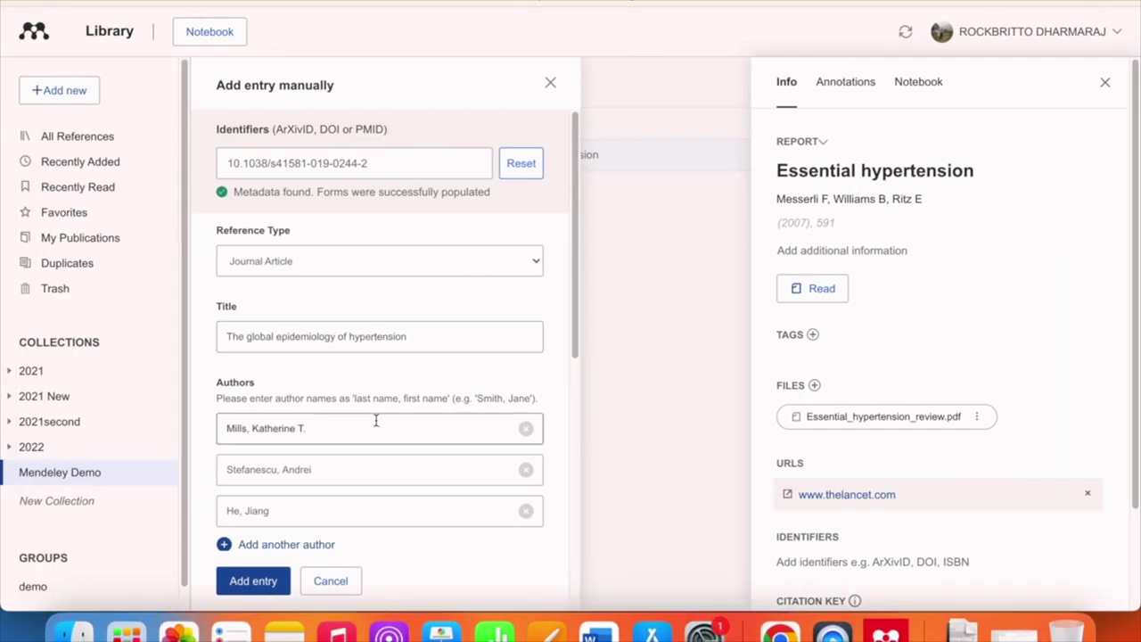
scroll(375, 430, "down", 10)
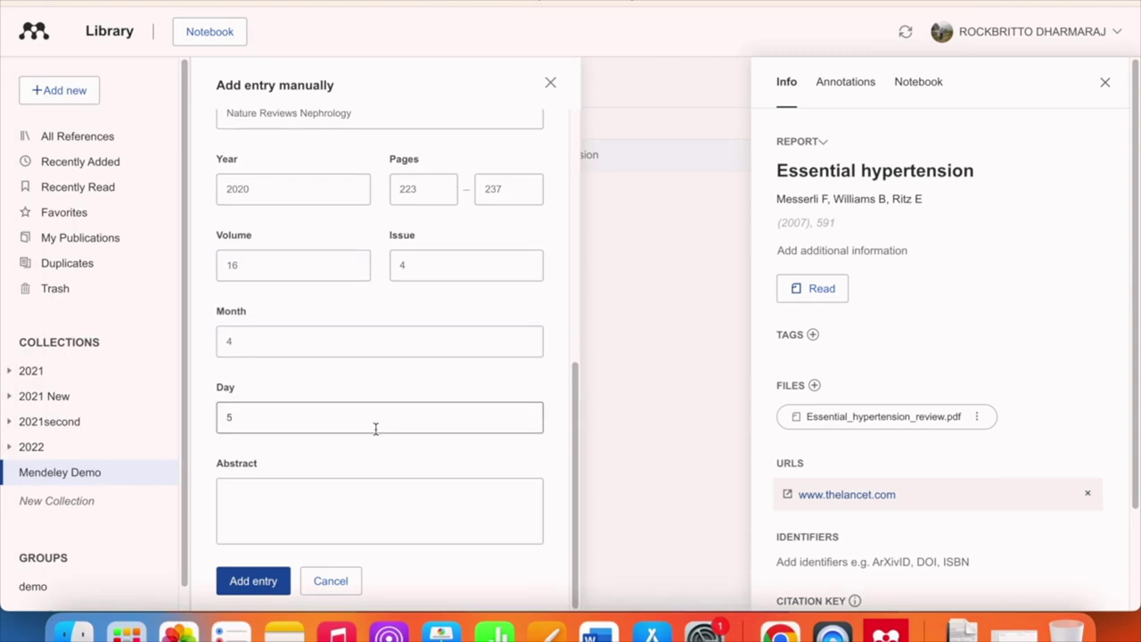
scroll(375, 430, "up", 10)
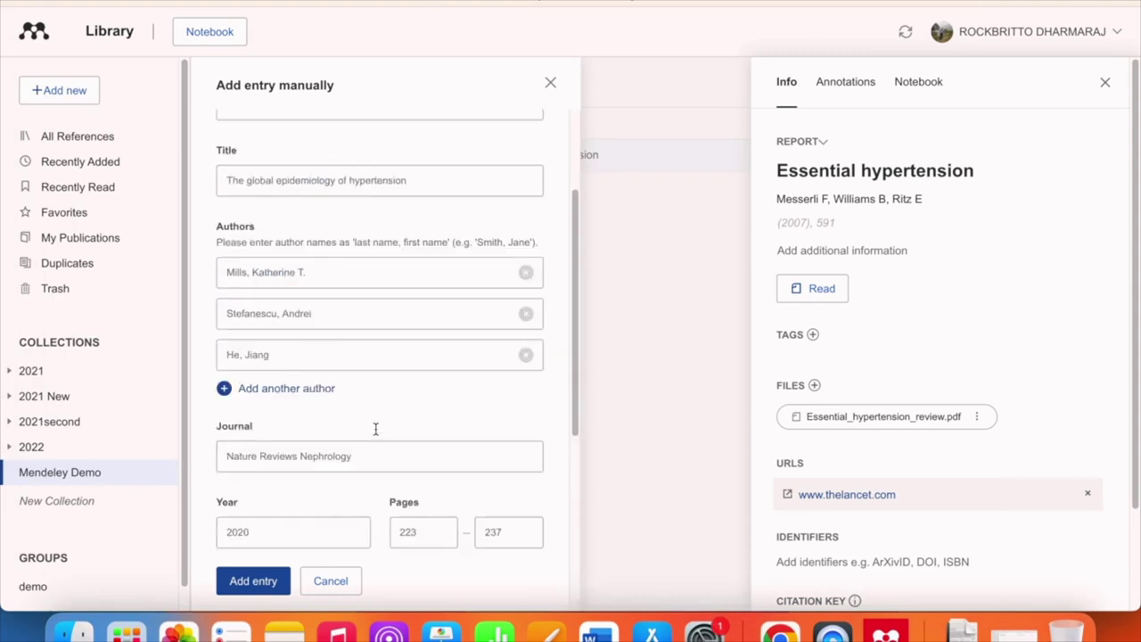
left_click(254, 580)
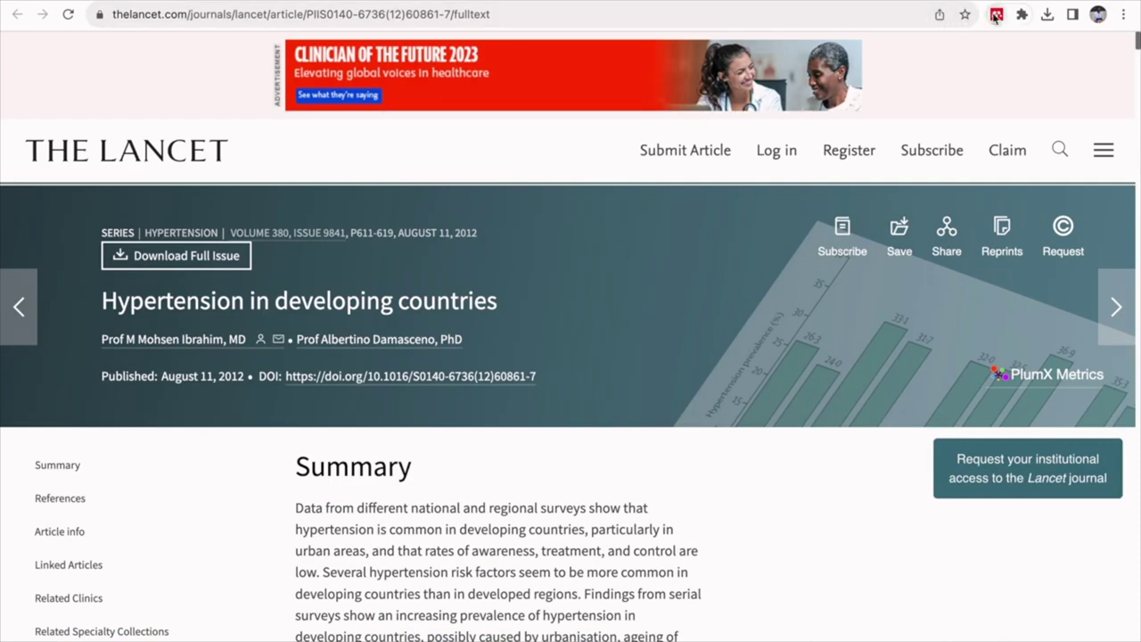
Sign in to Mendeley Web Importer on the Lancet article page in Chrome and review the references it detects.
left_click(997, 18)
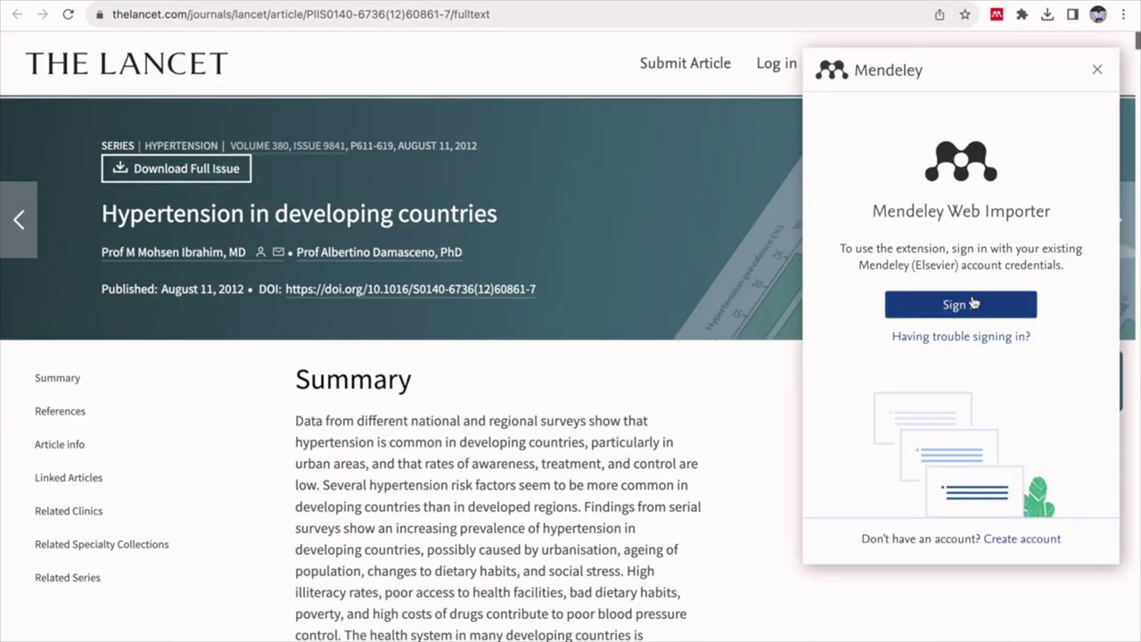
left_click(938, 300)
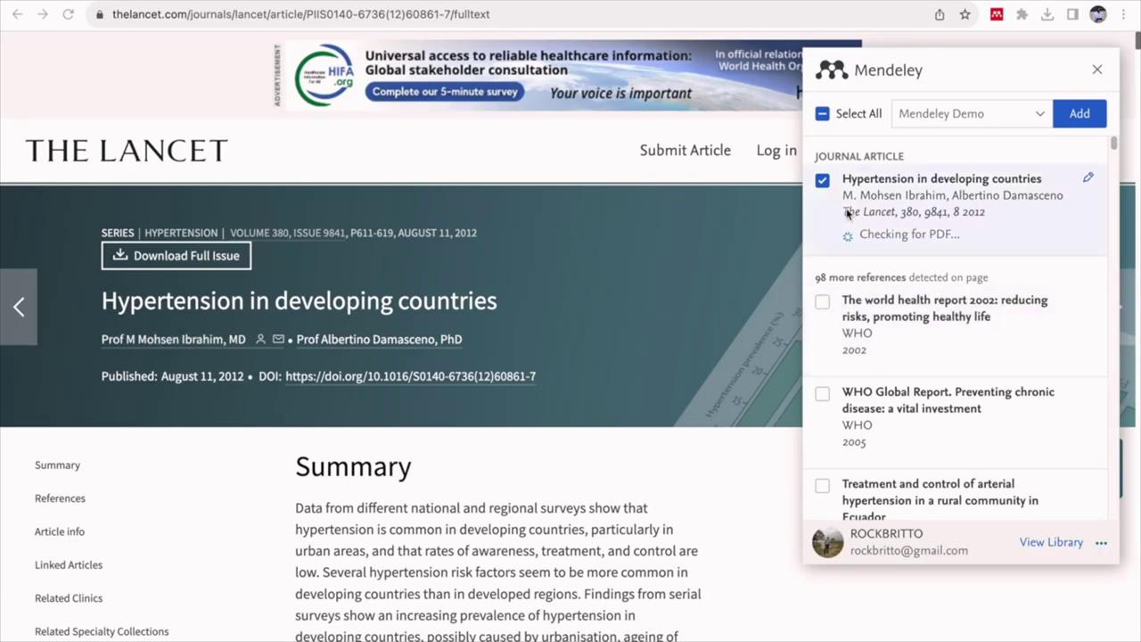
scroll(472, 542, "down", 15)
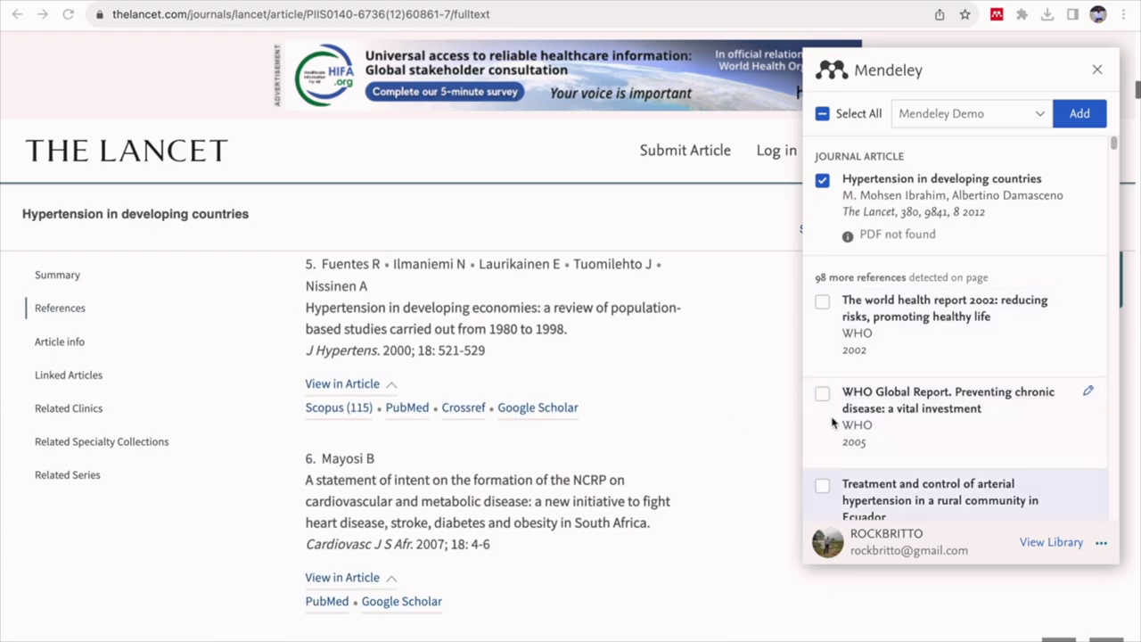
scroll(856, 384, "down", 8)
scroll(878, 258, "up", 8)
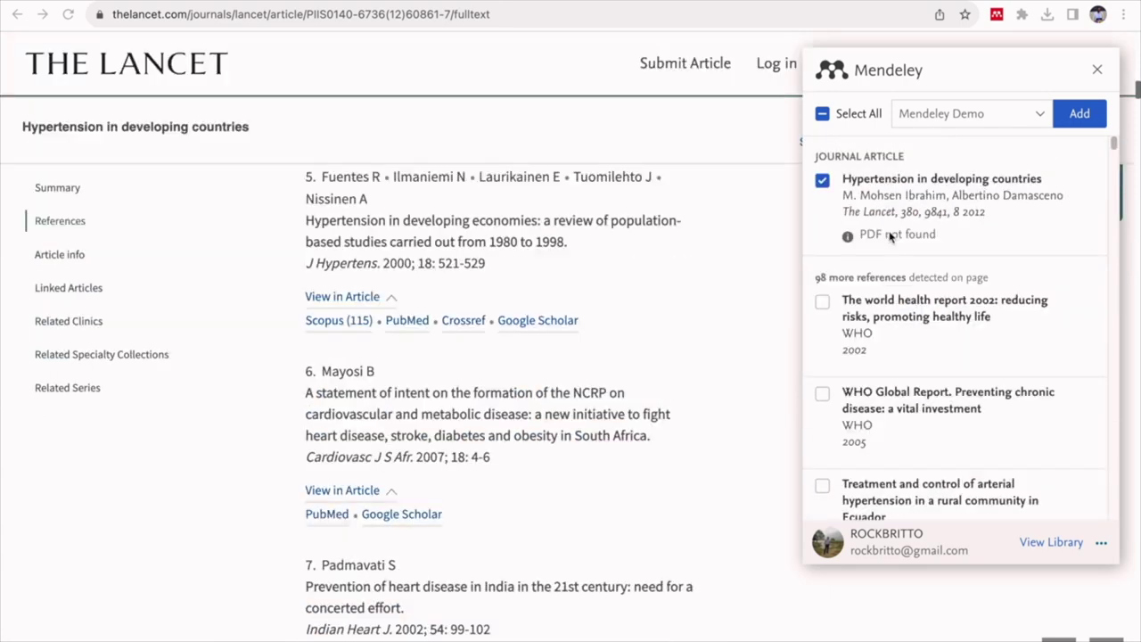
Check the target collection choices and add "Hypertension in developing countries" to the Mendeley Demo collection.
left_click(992, 120)
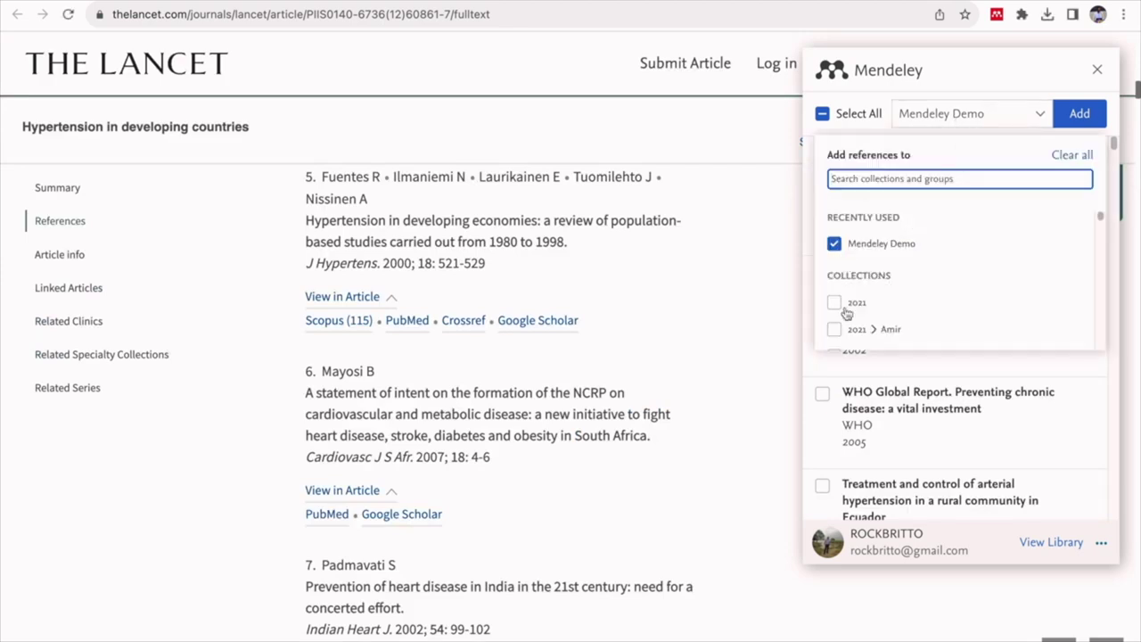
left_click(1005, 125)
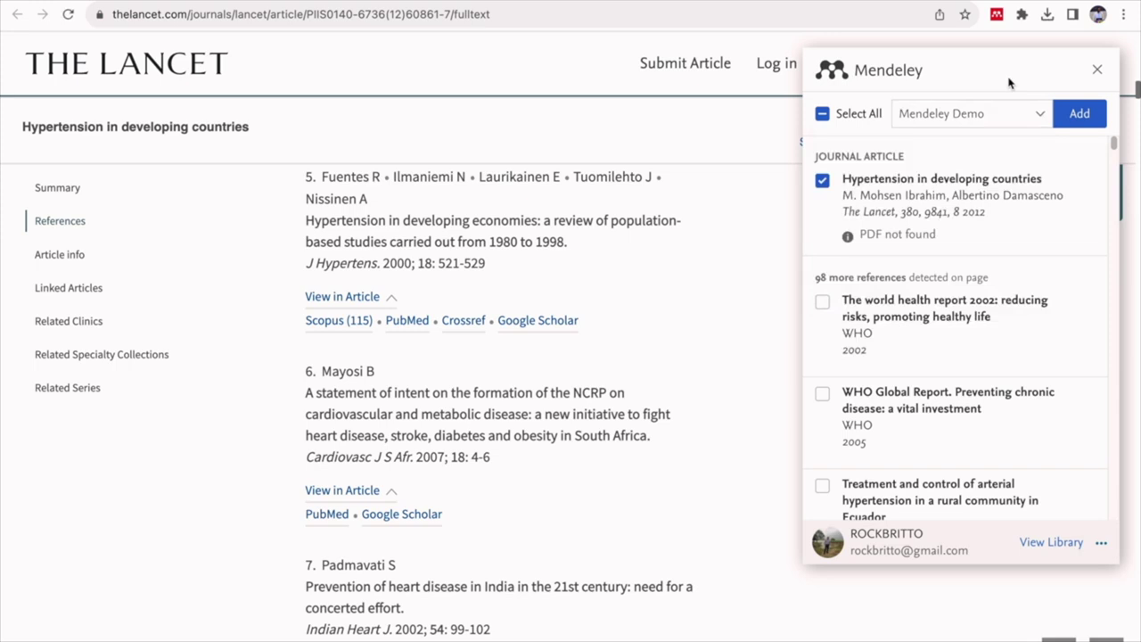
left_click(1071, 114)
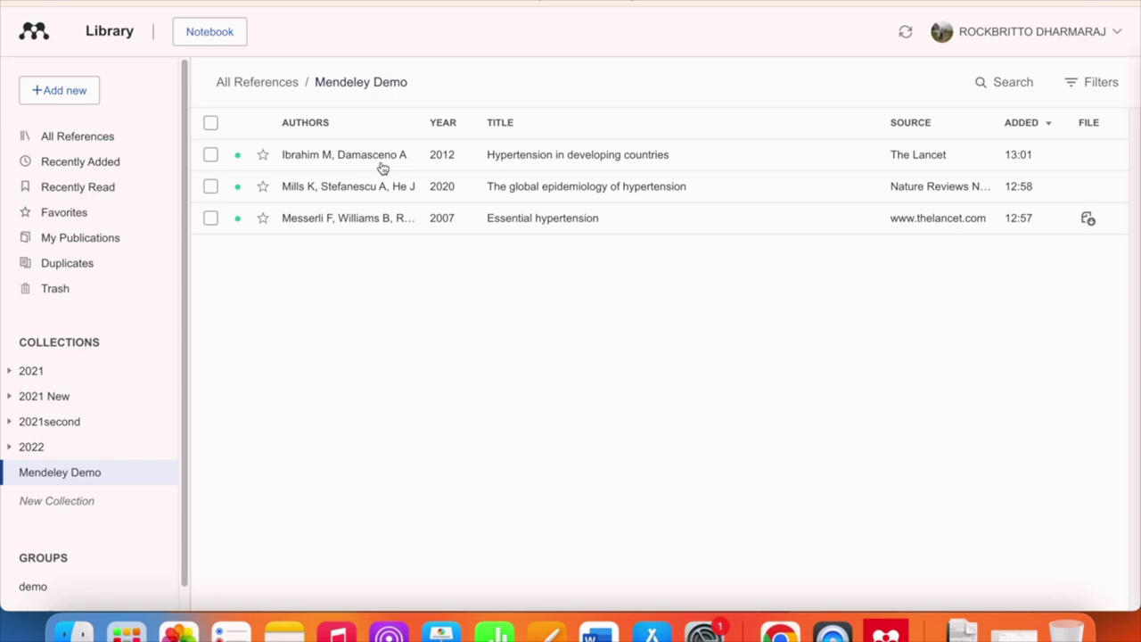
Sync the library in Mendeley Reference Manager.
left_click(905, 35)
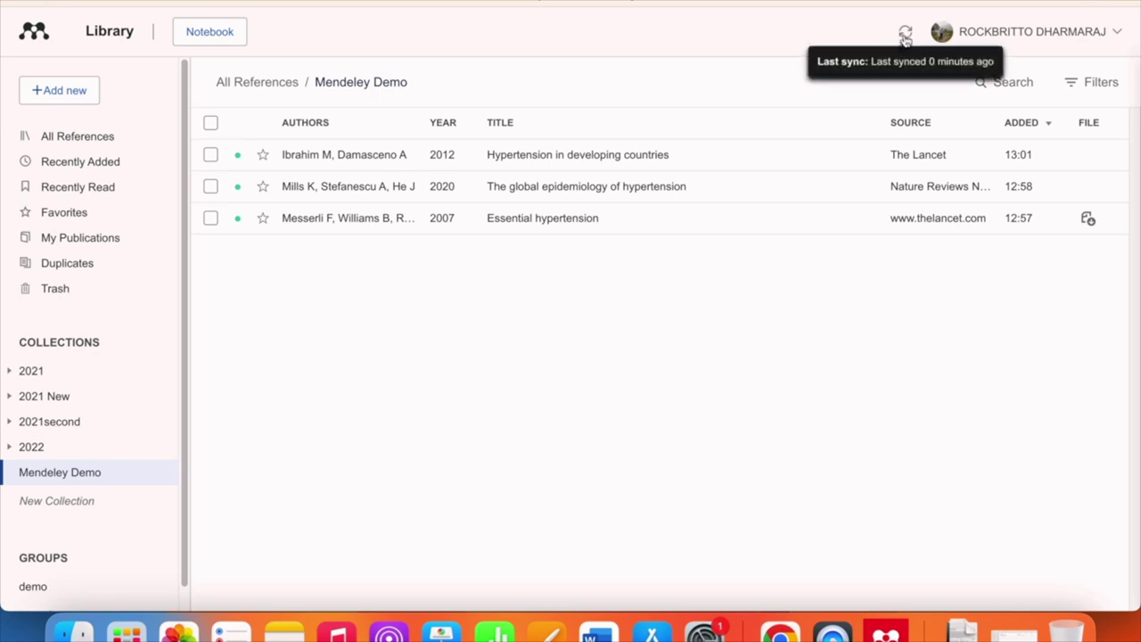
left_click(906, 35)
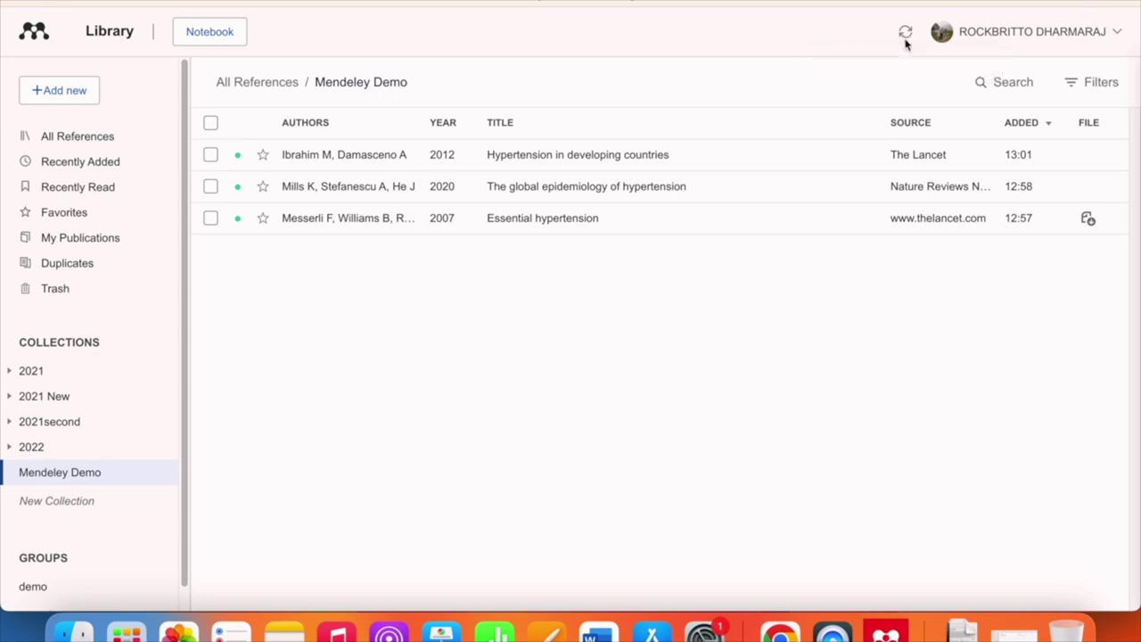
left_click(906, 36)
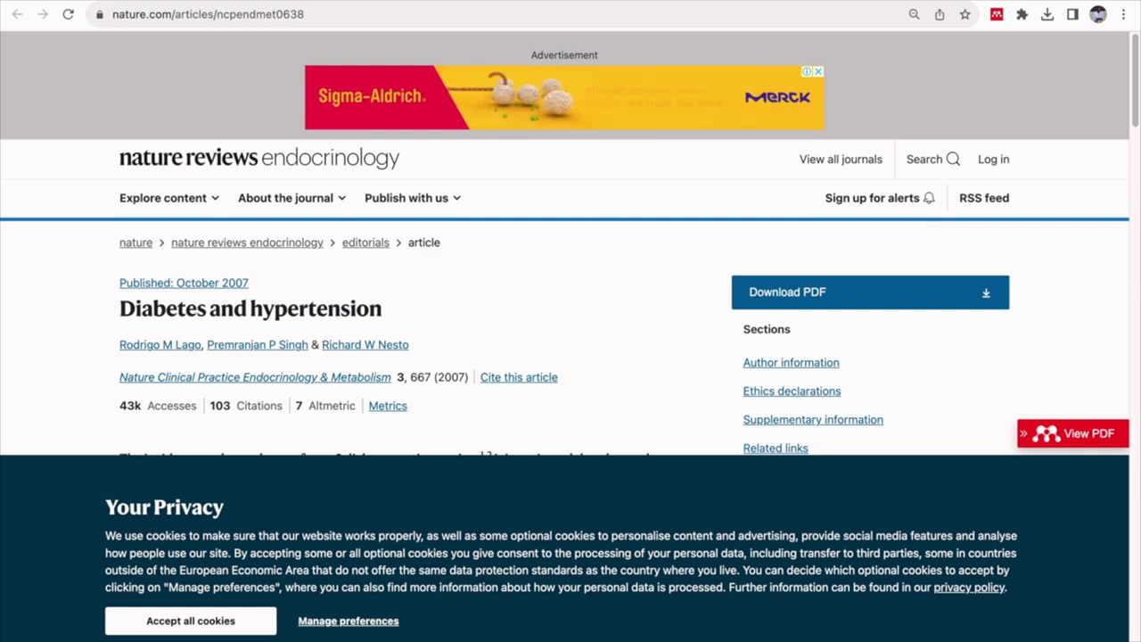
Download the citation file of the "Diabetes and hypertension" article from its Nature page in Chrome.
scroll(572, 288, "down", 1)
scroll(572, 288, "down", 3)
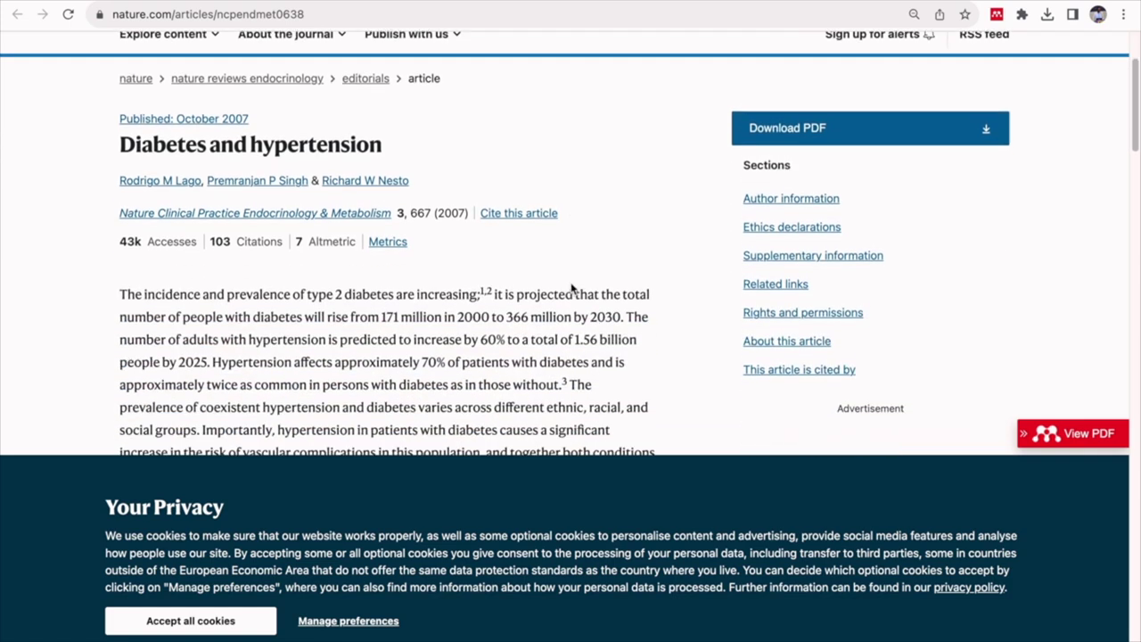
left_click(519, 214)
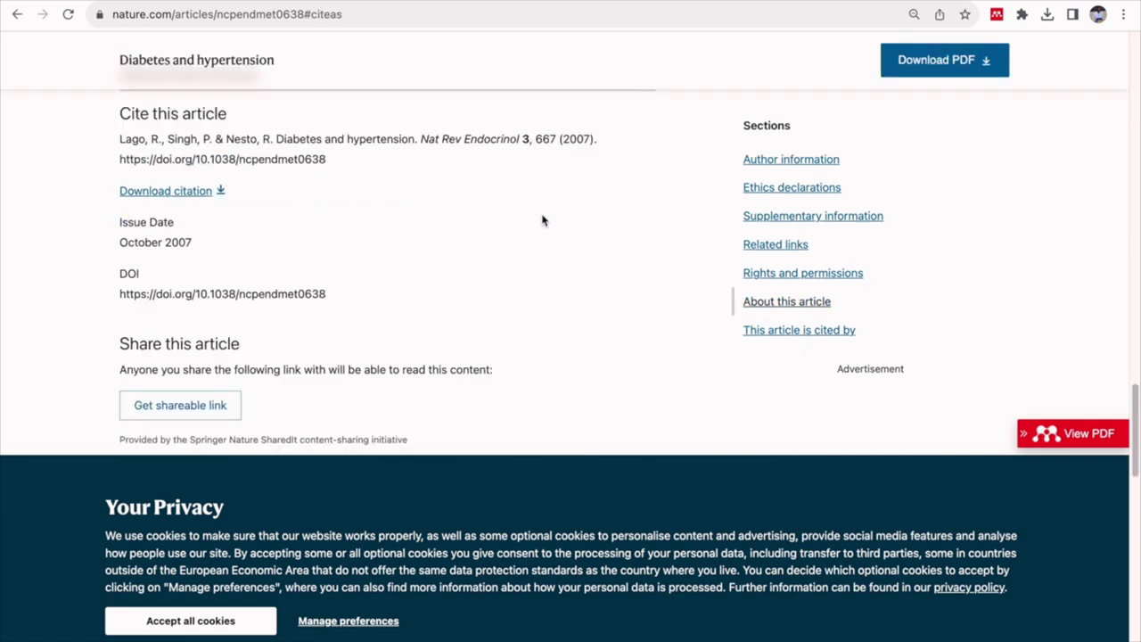
left_click(191, 198)
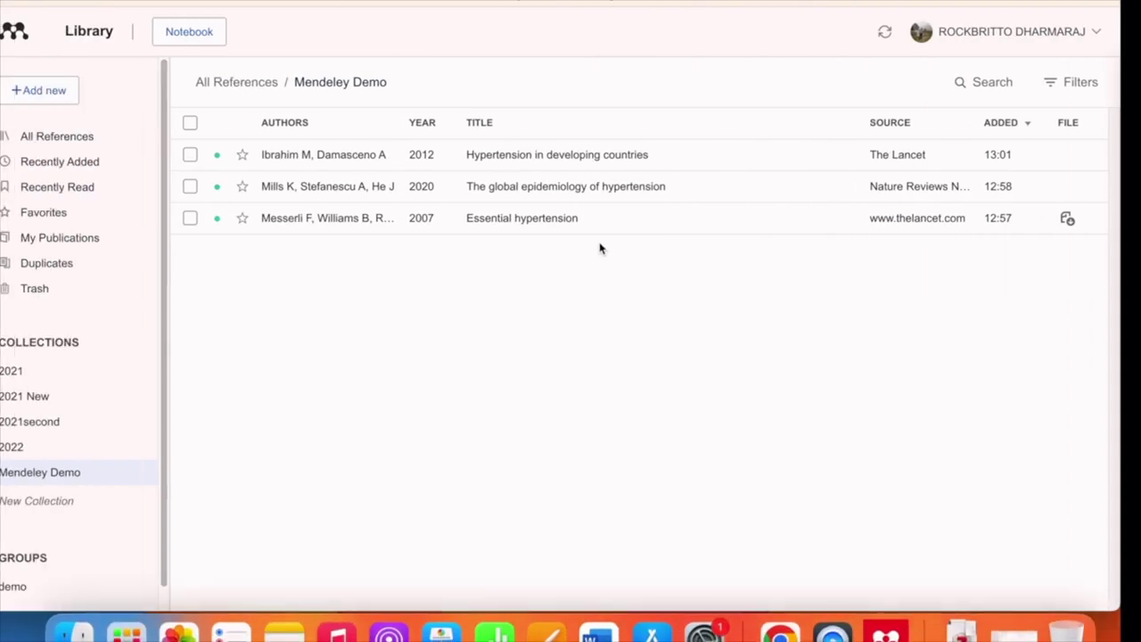
Import the downloaded 10.1038_ncpendmet0638 citation RIS file into the Mendeley Demo collection in Mendeley Reference Manager.
left_click(87, 93)
mouse_move(101, 189)
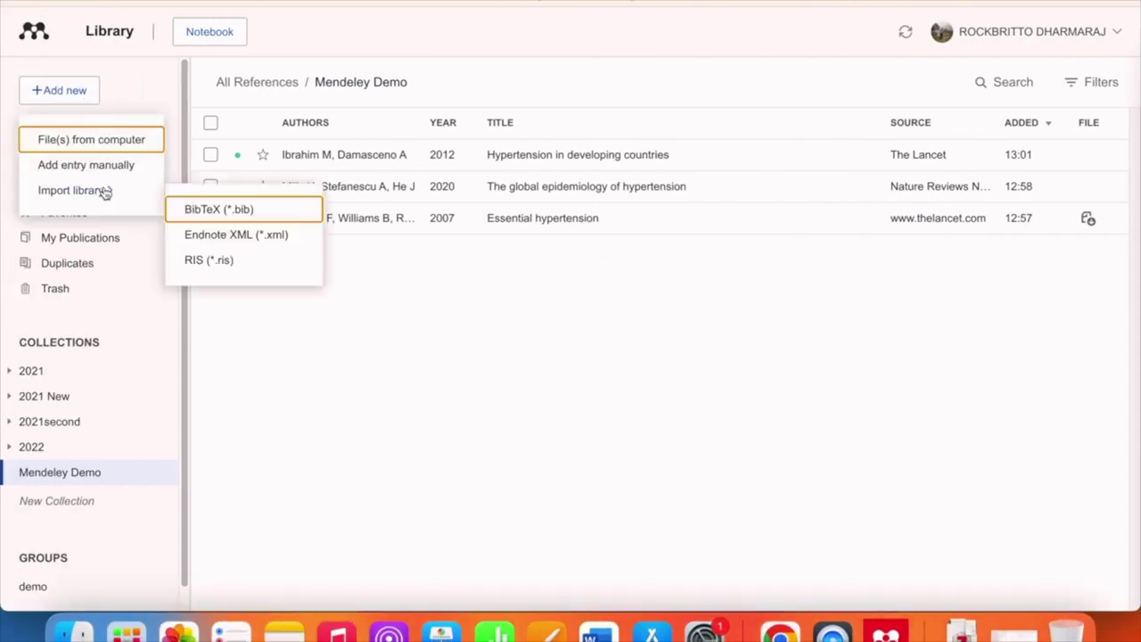
left_click(188, 260)
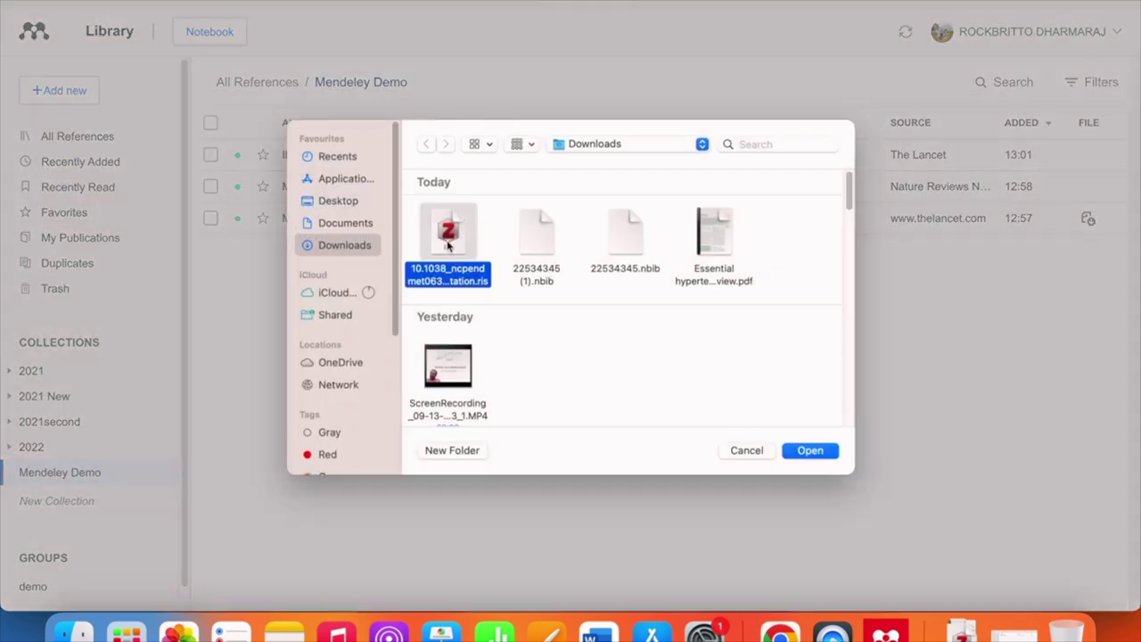
left_click(811, 450)
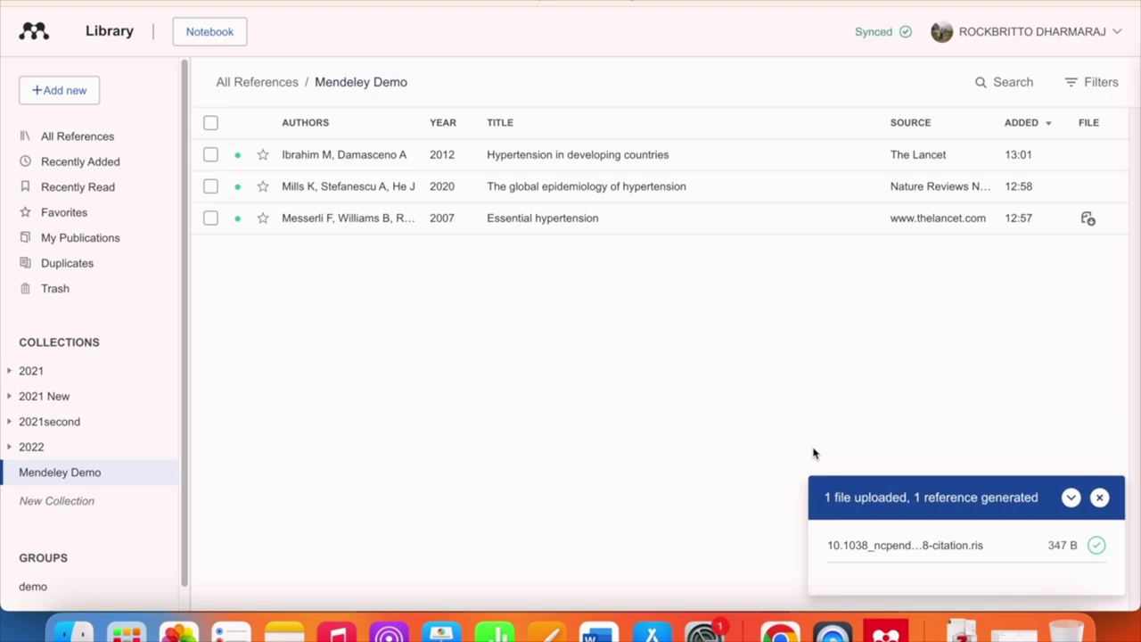
Start a manual journal article entry in the Mendeley Demo collection with title "gggg", author "ddd" and journal "ddd".
left_click(88, 97)
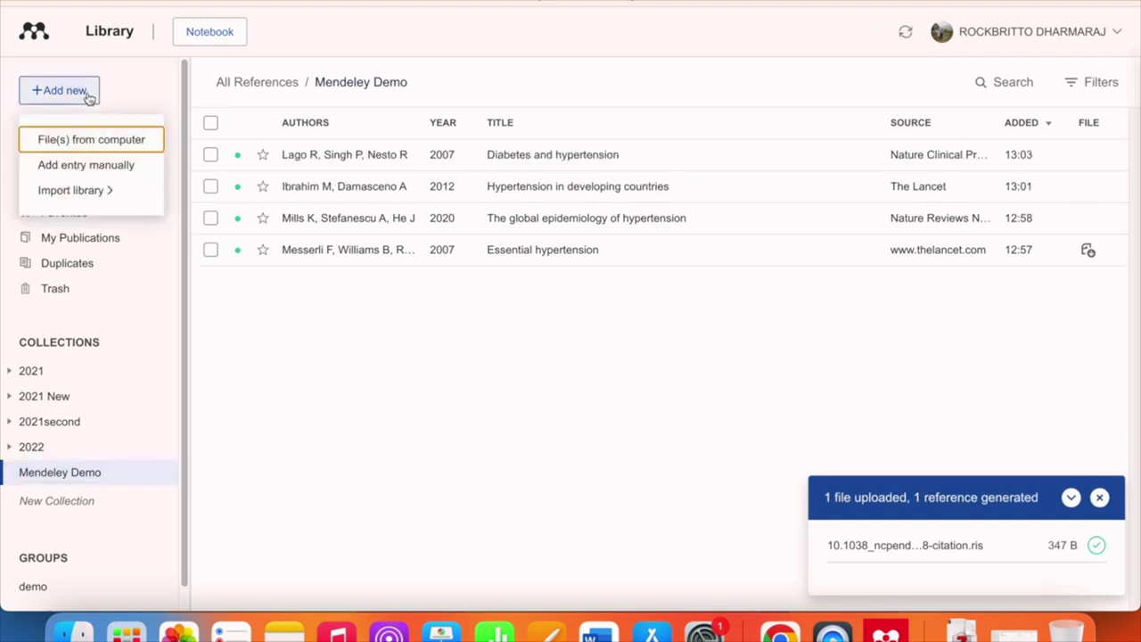
left_click(102, 167)
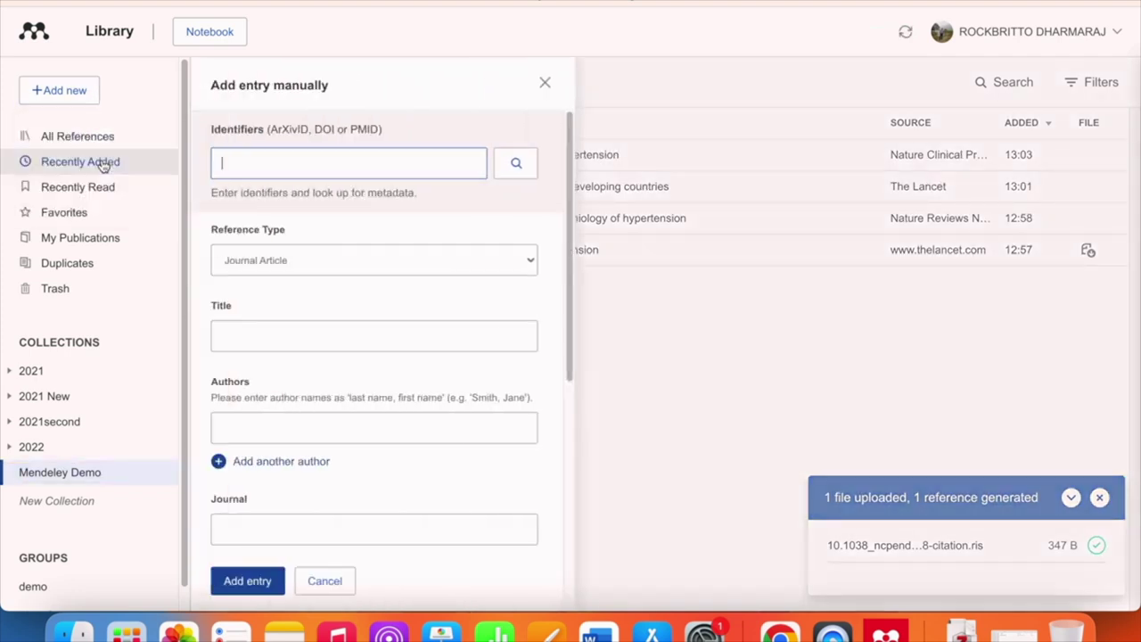
left_click(290, 260)
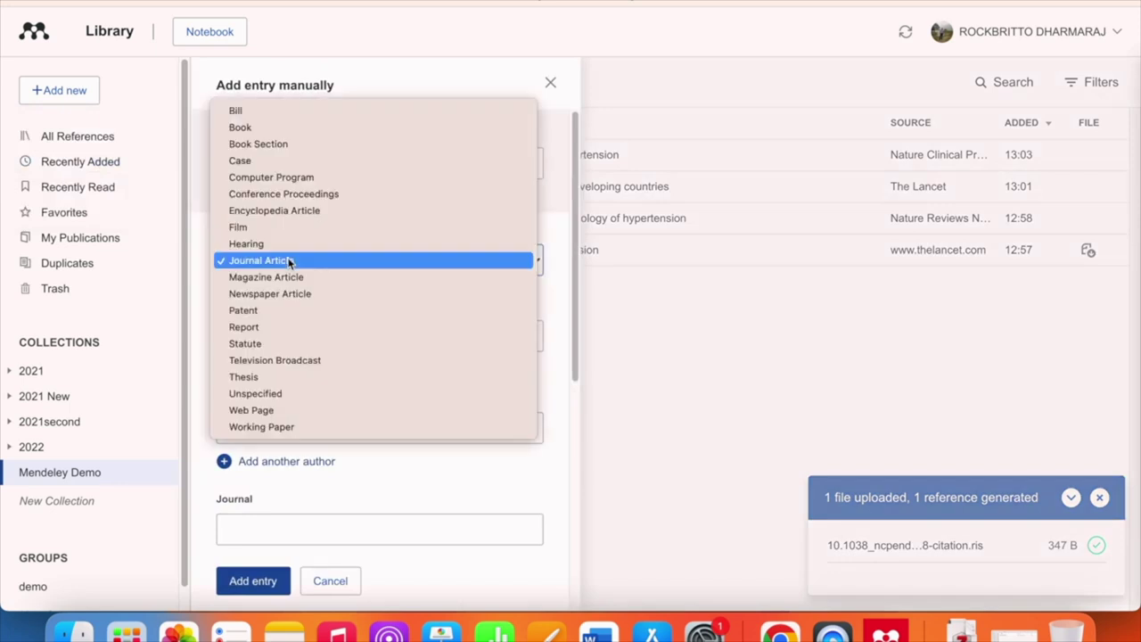
left_click(287, 261)
left_click(270, 335)
type("gggg")
left_click(255, 425)
type("ddd")
key("Tab")
type("ddd")
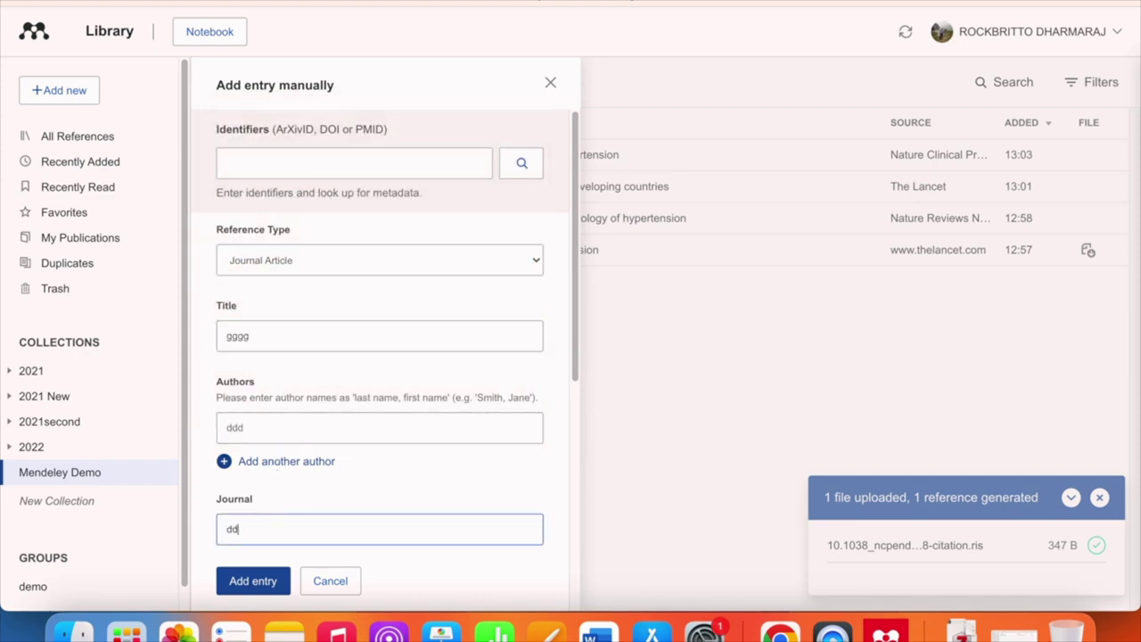
Set the entry's year to 2020, volume to 1 and issue to 2, and add it to the collection.
scroll(277, 499, "down", 3)
key("Tab")
type("2020")
key("Tab")
left_click(293, 438)
type("1")
left_click(423, 451)
type("2")
scroll(375, 446, "down", 2)
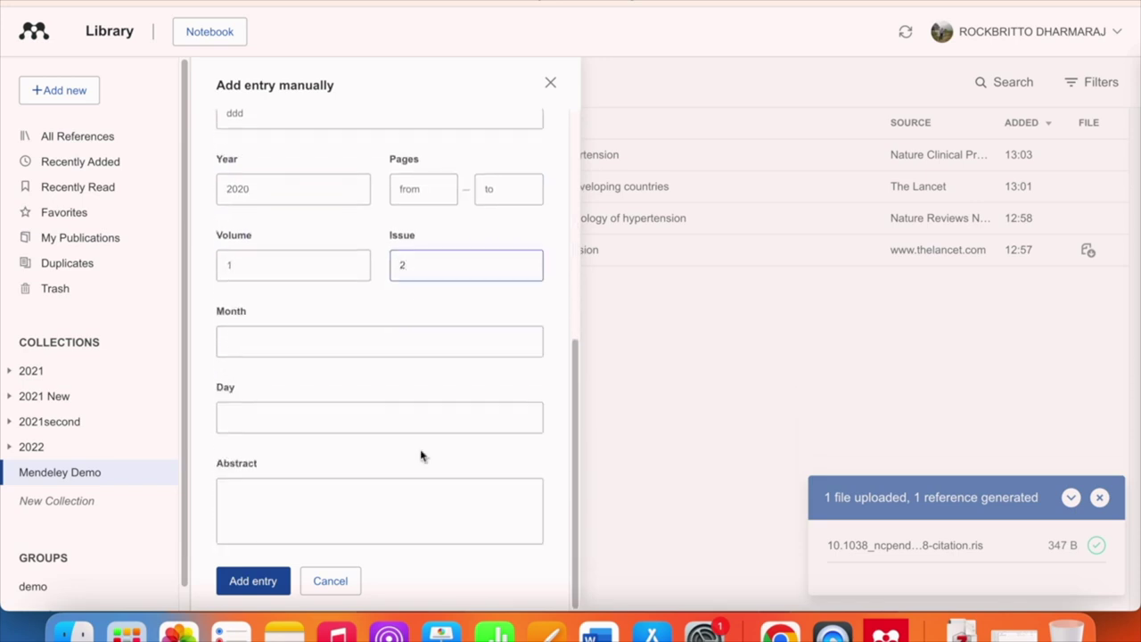
left_click(253, 580)
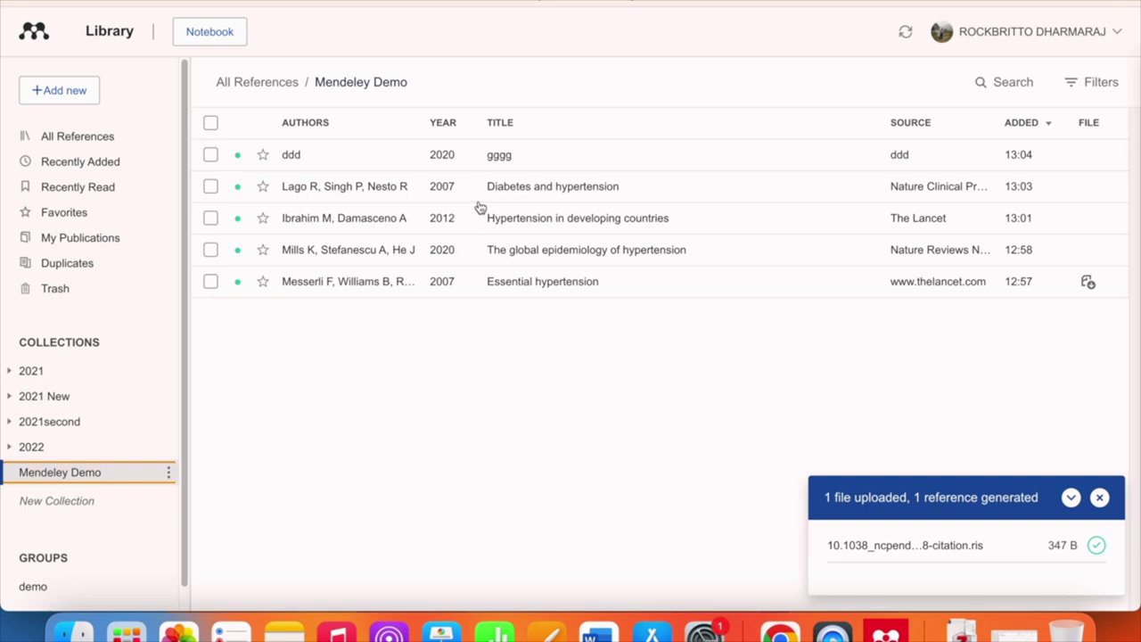
left_click(77, 93)
mouse_move(71, 190)
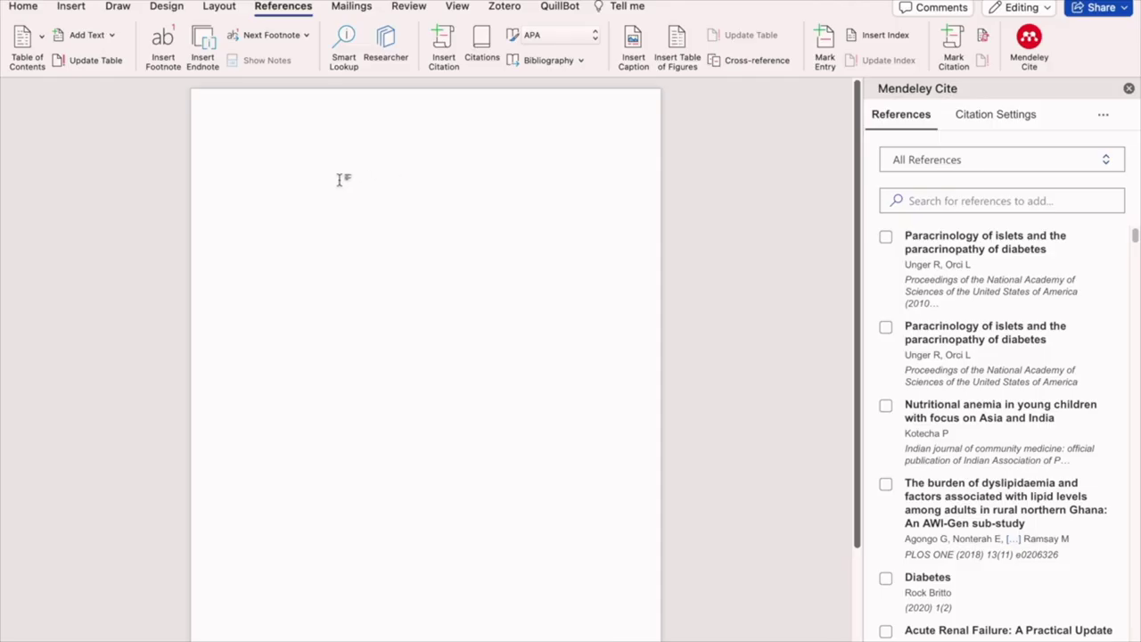
In the blank Word document, write five placeholder lines: "Aaaaaaa.", "Bbbbbb", "ccccccc.", "ddddd." and "Eeeee.".
type("aaaaaaa.")
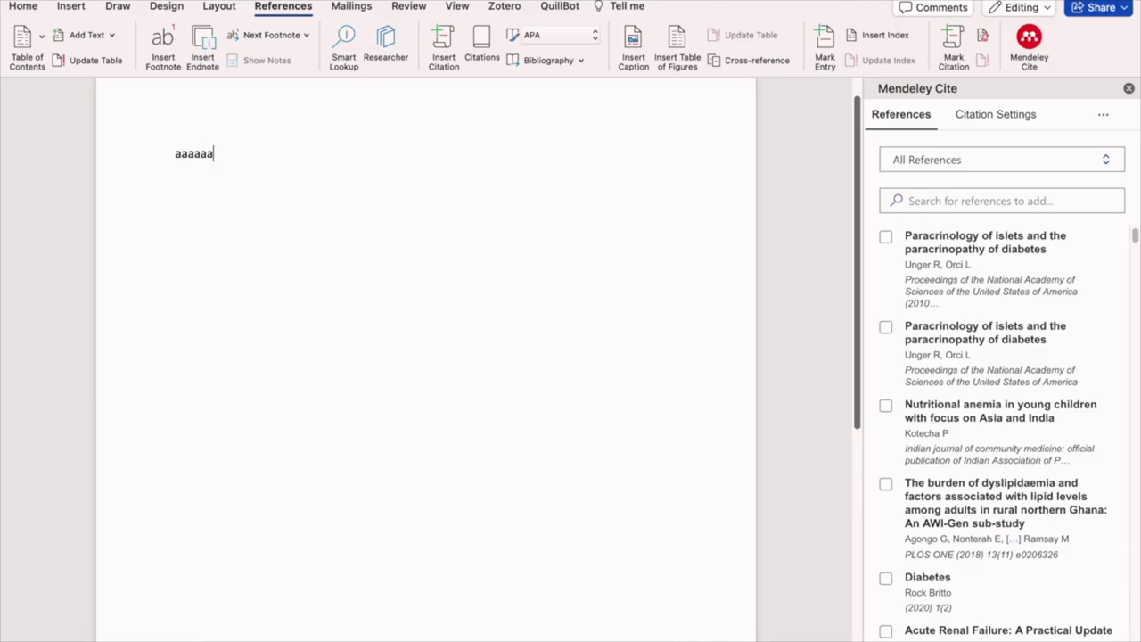
key("Return")
type("bbbbbb")
key("Return")
type("ccccccc.")
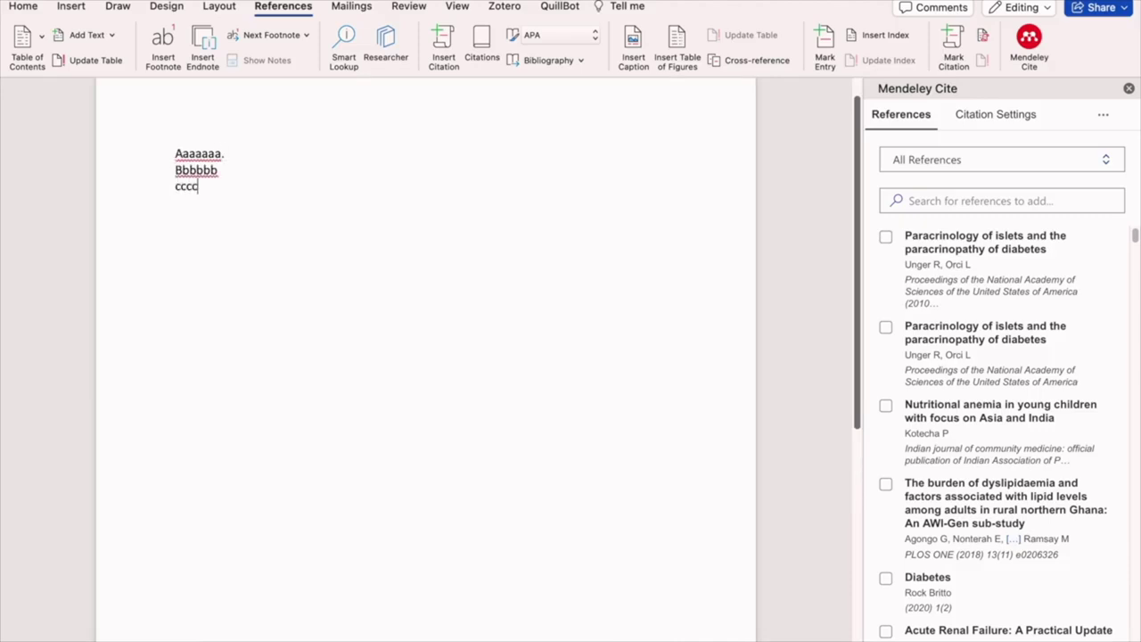
key("Return")
type("ddddd.")
key("Return")
type("Eeeee.")
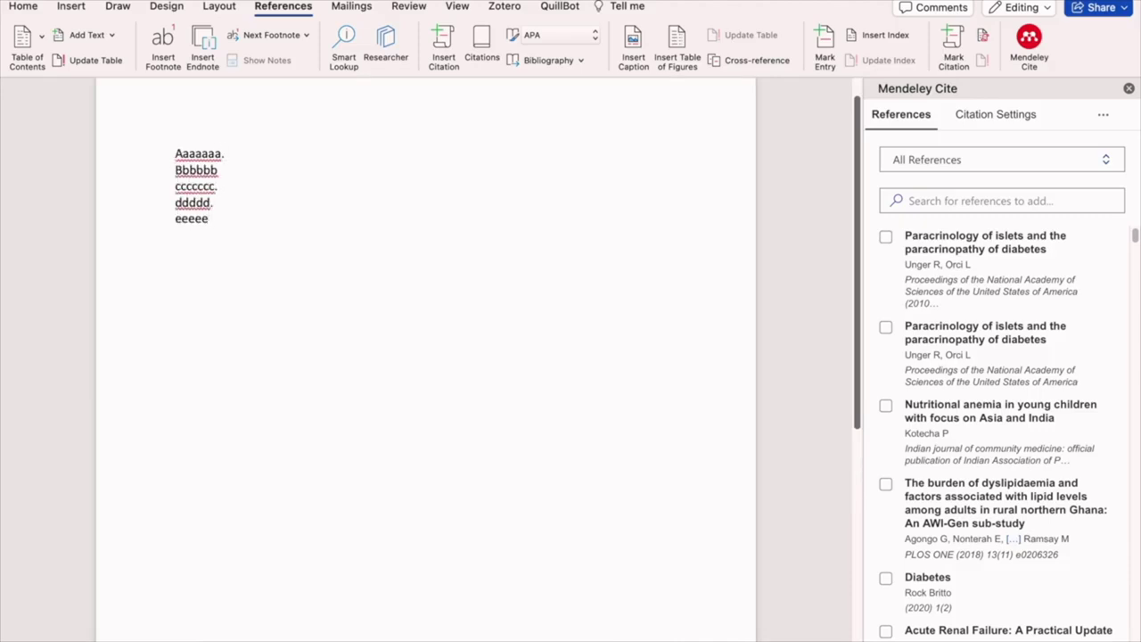
Update Mendeley Cite from the library and cite "Essential hypertension" at the end of the Aaaaaaa line.
left_click(1103, 114)
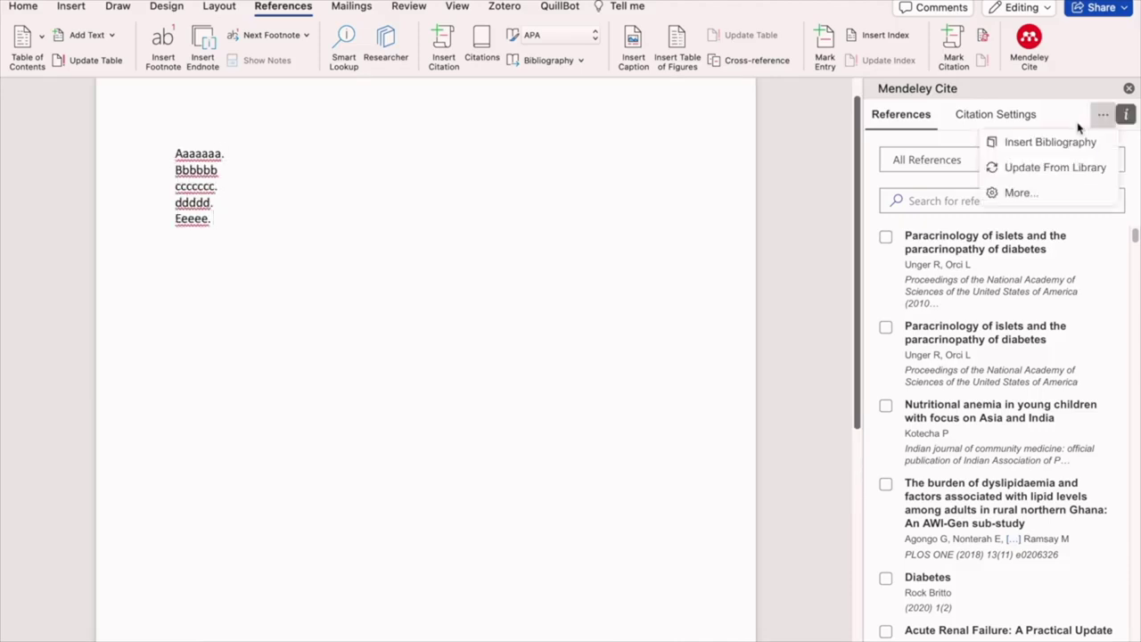
left_click(1023, 170)
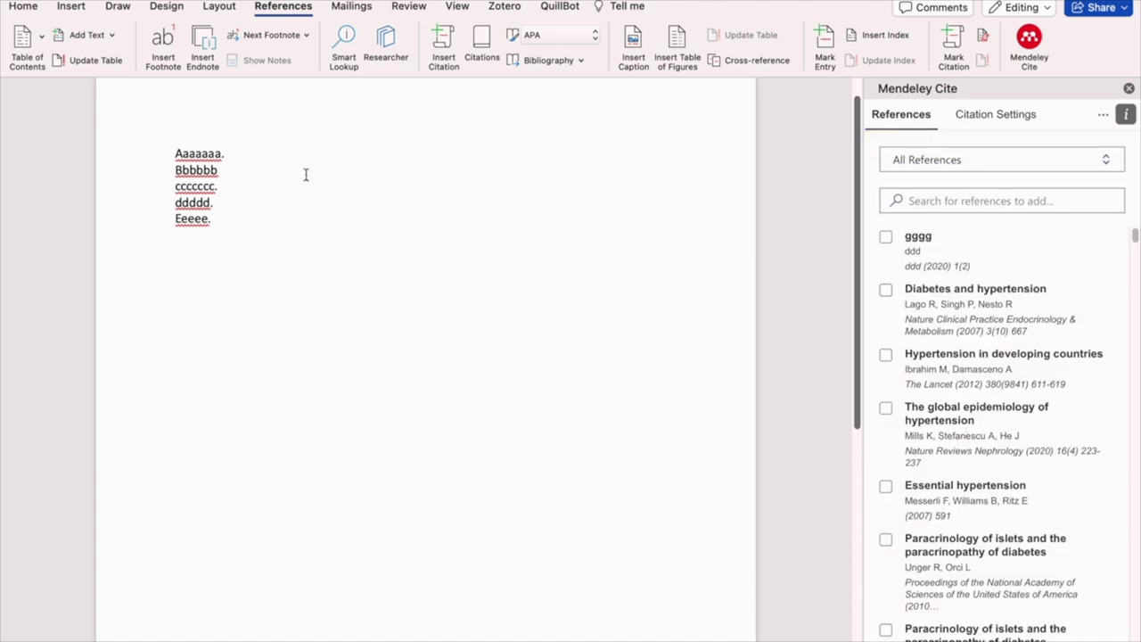
left_click(262, 157)
left_click(886, 486)
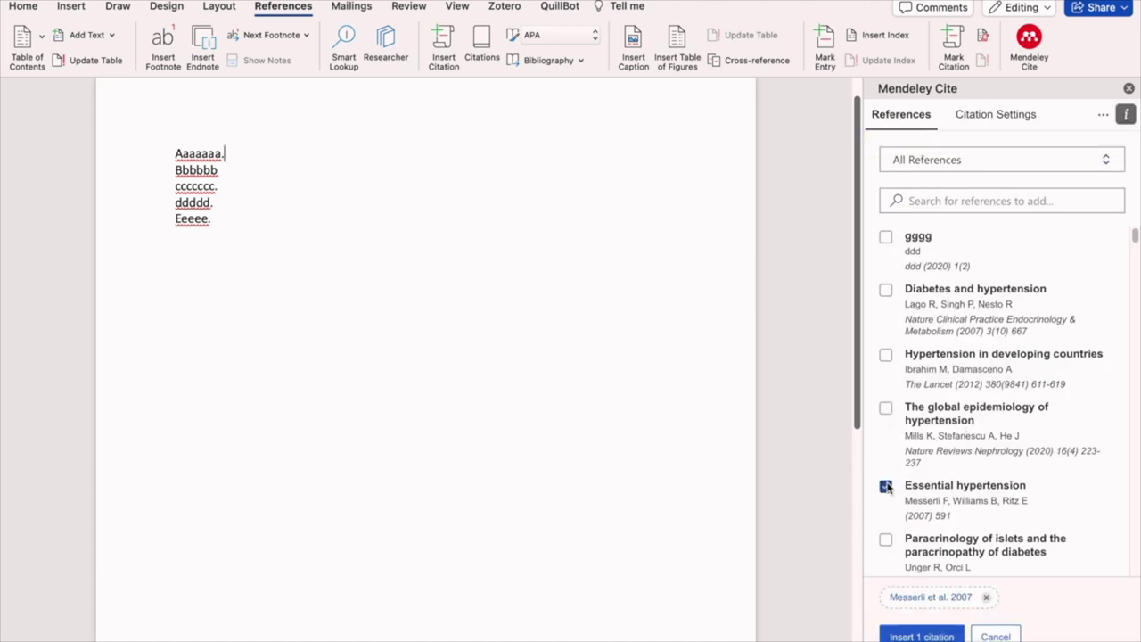
left_click(918, 634)
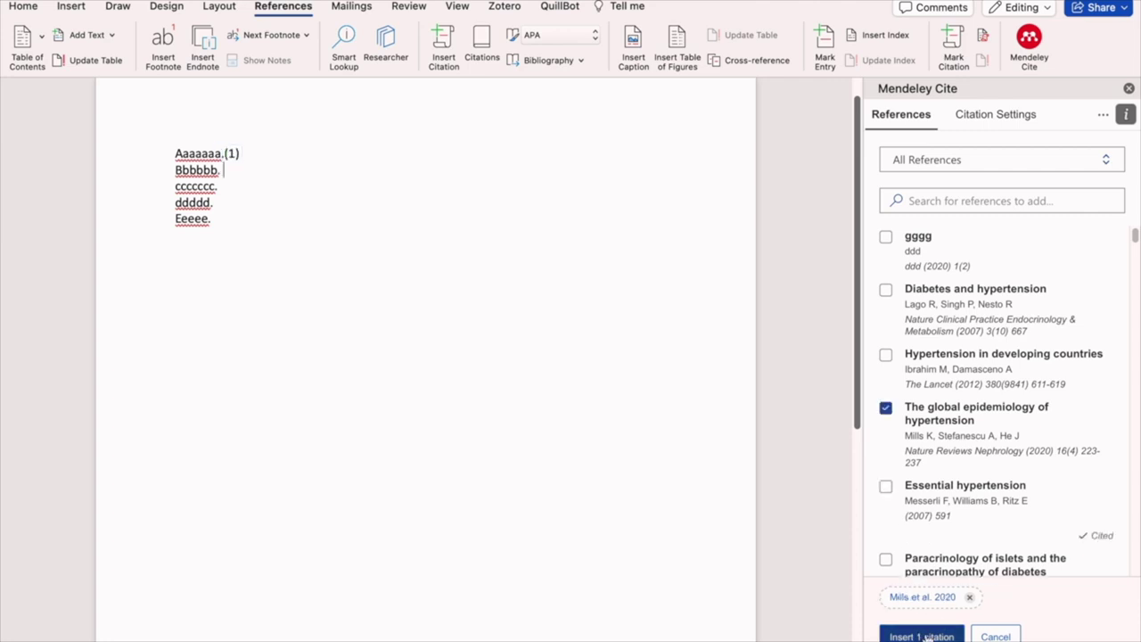
Cite "The global epidemiology of hypertension" after the Bbbbbb line, and "Diabetes and hypertension" with "Hypertension in developing countries" after the ddddd line.
left_click(920, 635)
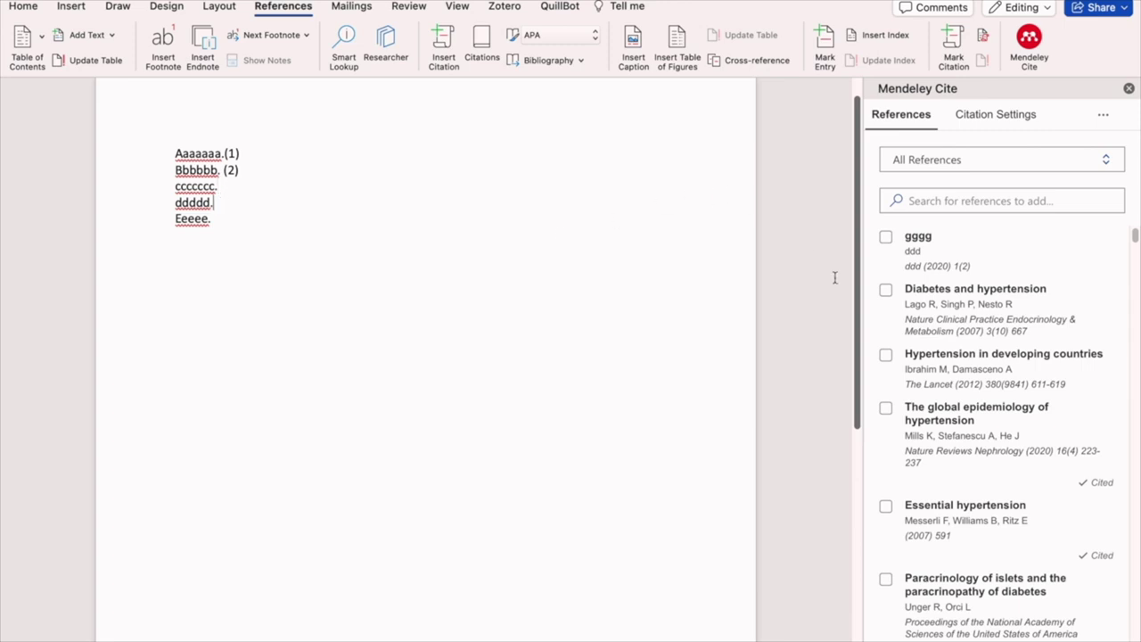
left_click(886, 291)
left_click(886, 355)
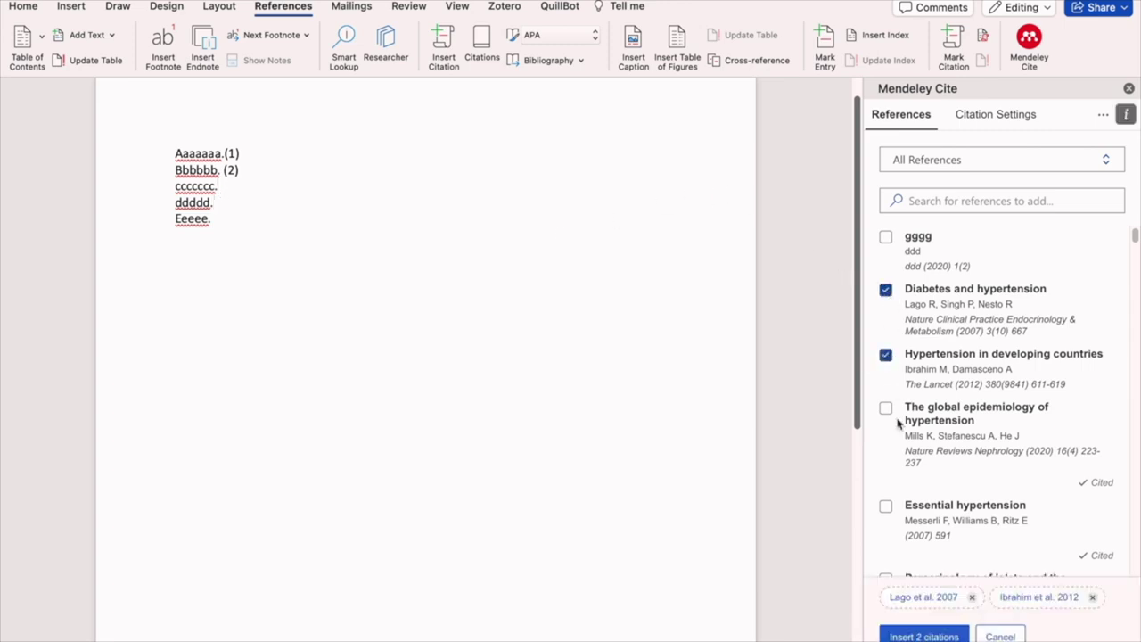
left_click(921, 634)
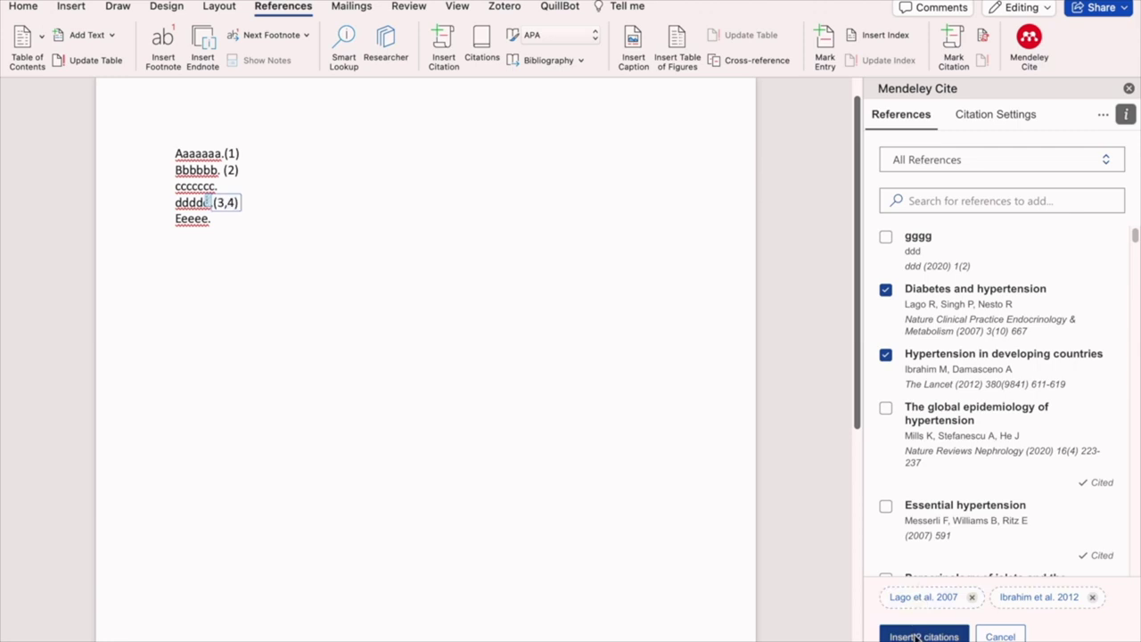
Cite the manually added "gggg" reference at the end of the Eeeee line.
left_click(264, 234)
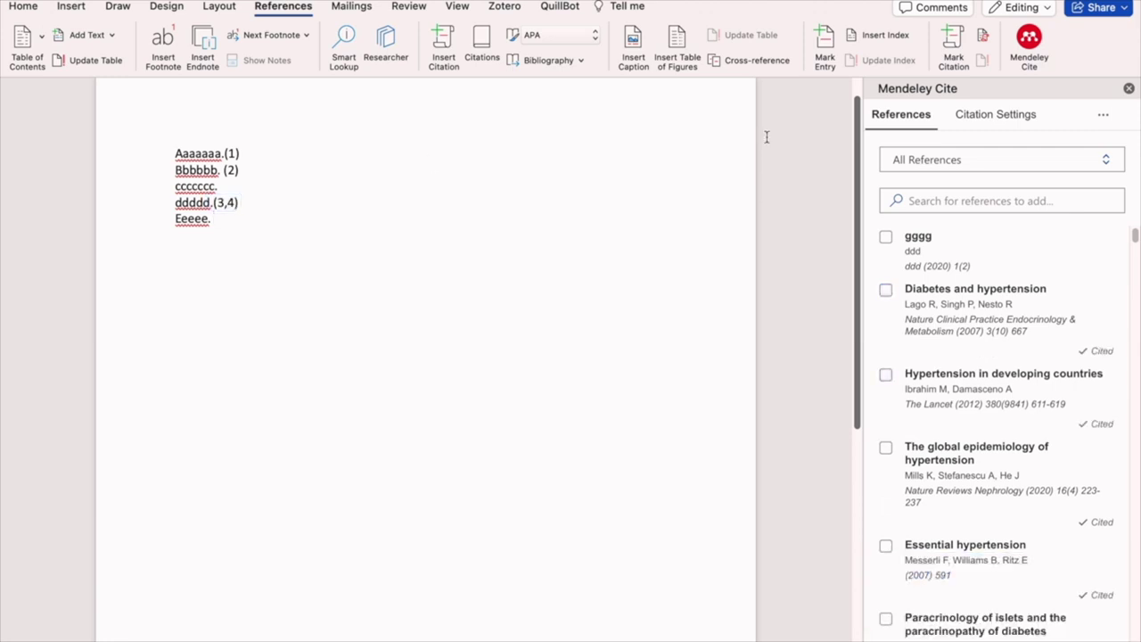
left_click(886, 237)
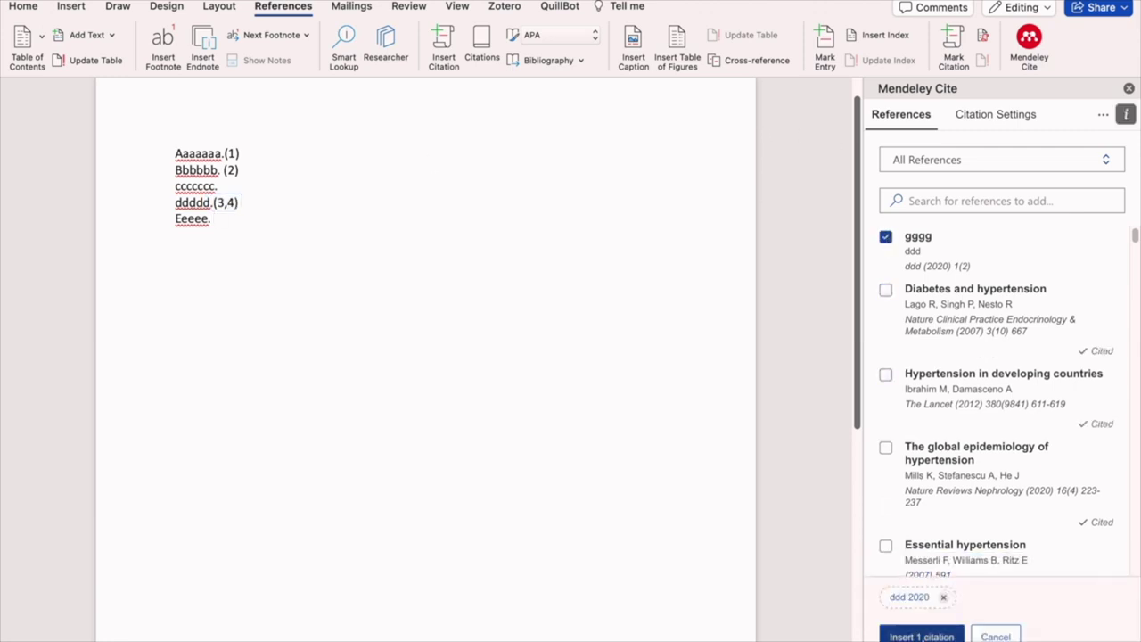
left_click(921, 636)
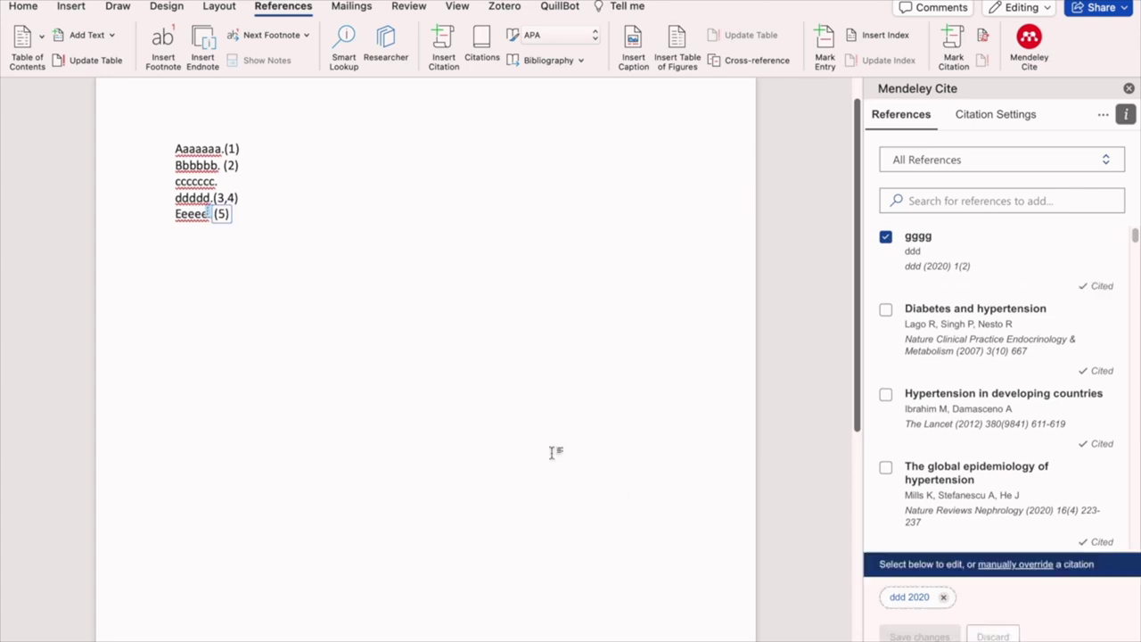
Add a "Bibliography:" heading below the text and insert the Mendeley bibliography under it.
left_click(196, 275)
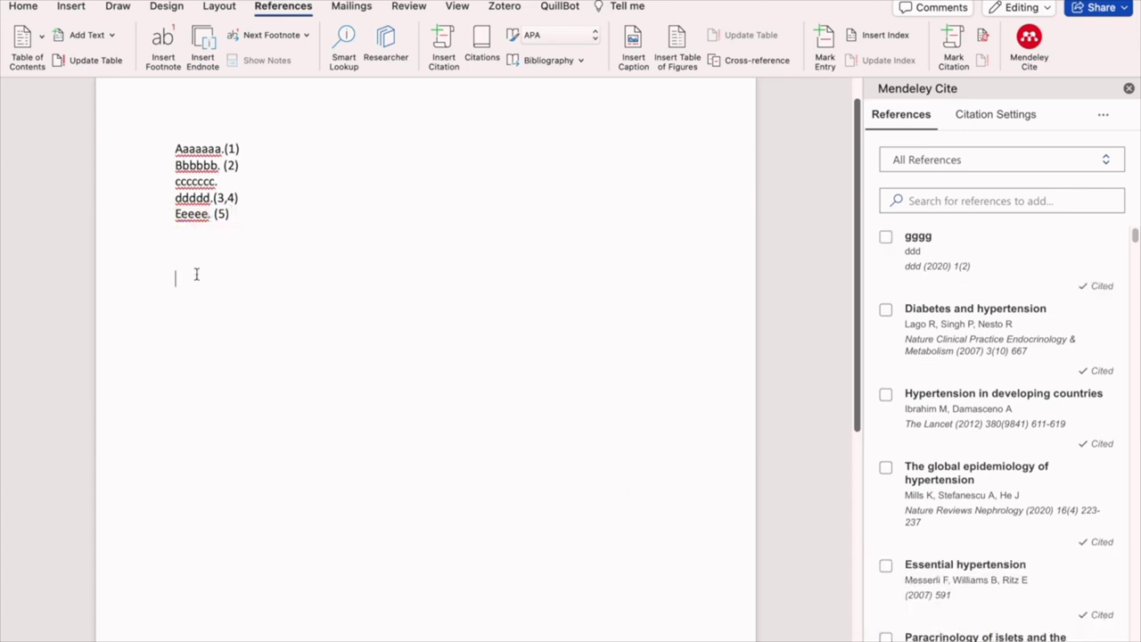
type("Bibliography:")
key("Return")
left_click(1104, 115)
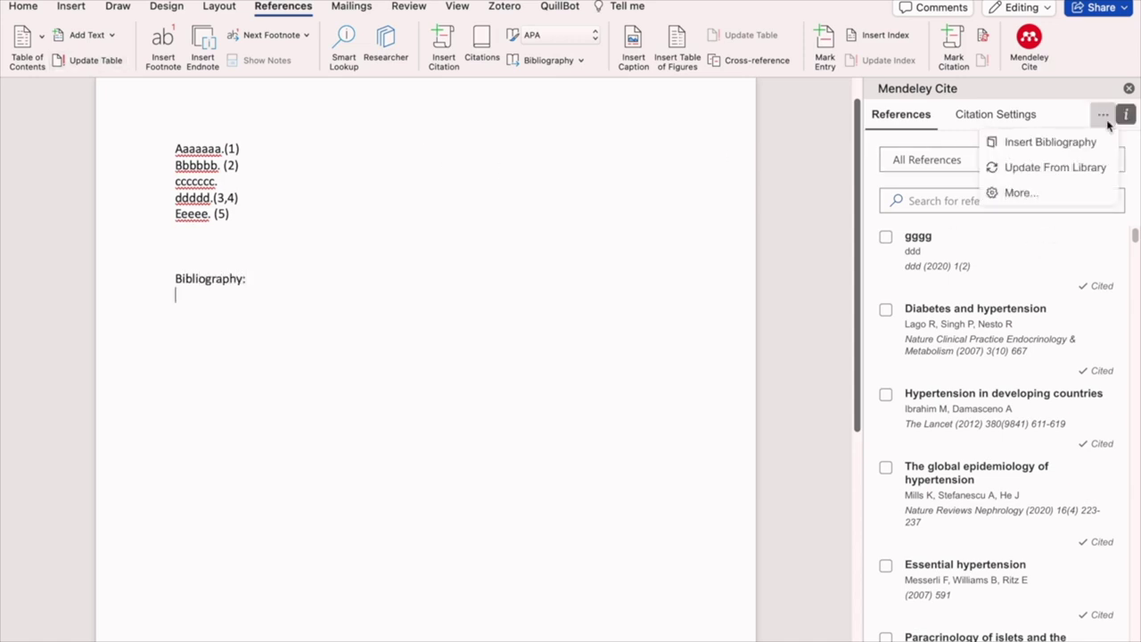
left_click(1074, 143)
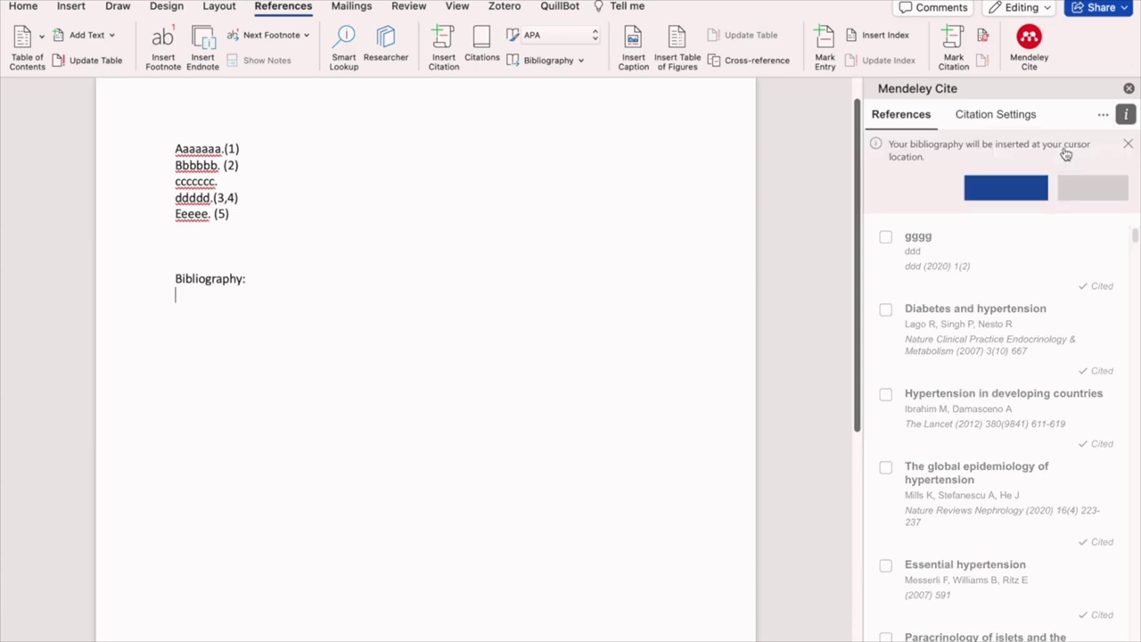
left_click(1021, 188)
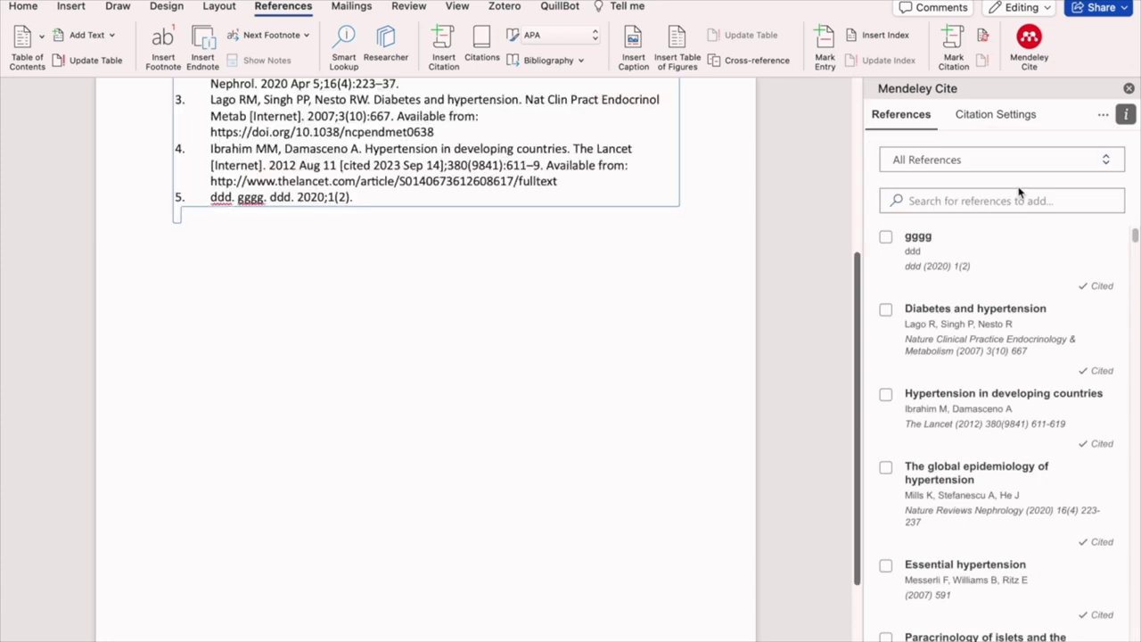
Move the Eeeee line with its citation to between the Bbbbbb and ccccccc lines.
scroll(705, 242, "up", 5)
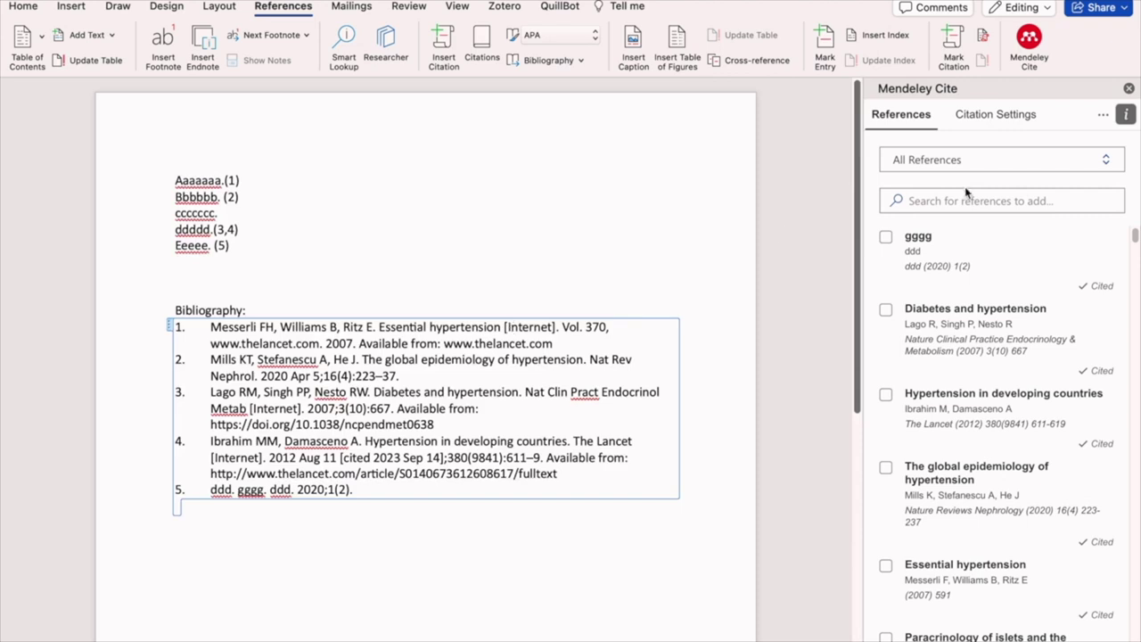
left_click(230, 211)
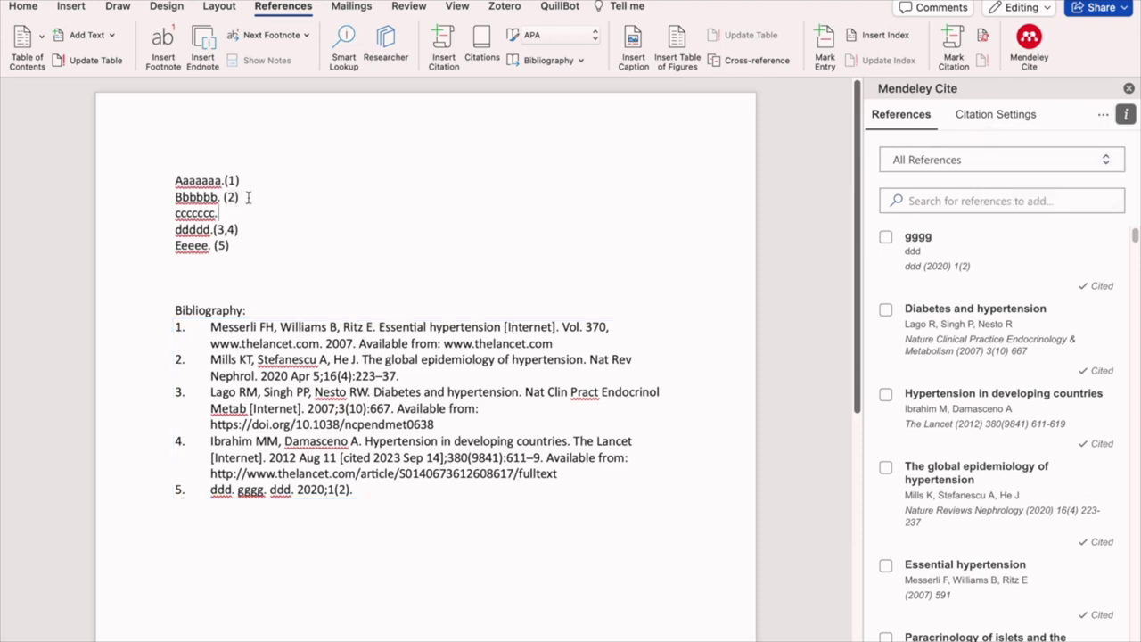
left_click(250, 196)
left_click(168, 247)
key("ctrl+c")
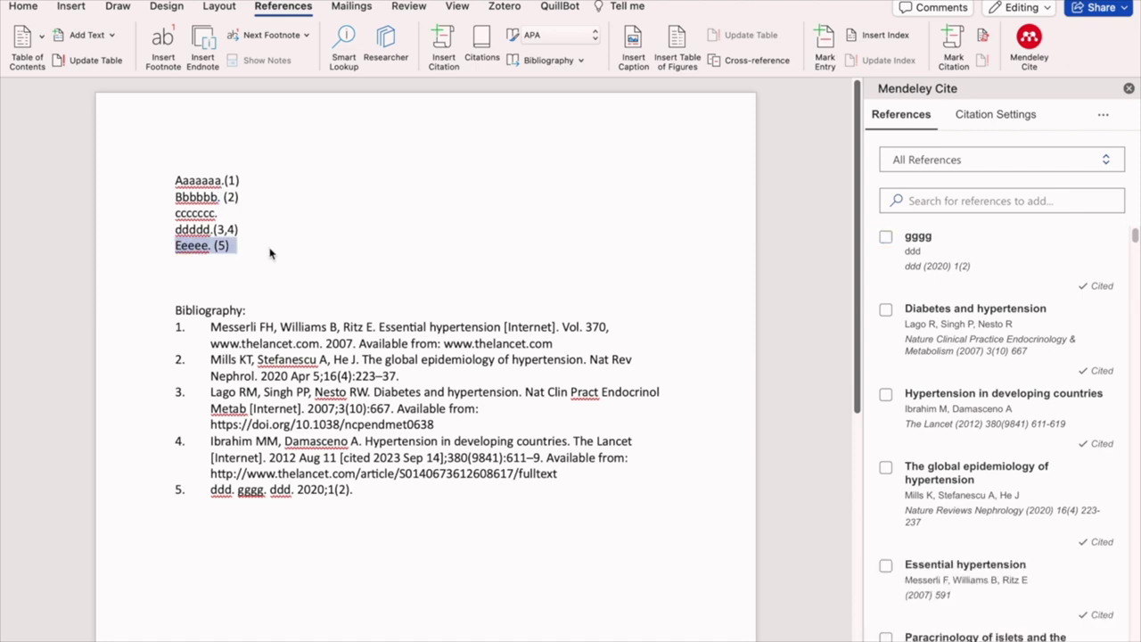
key("Delete")
key("ctrl+v")
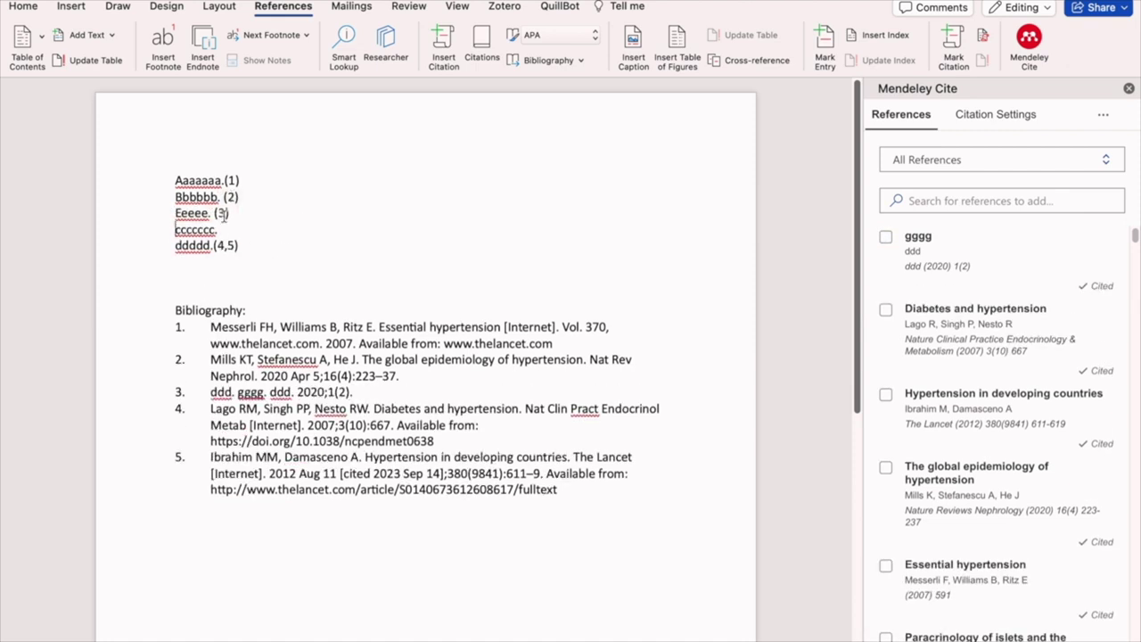
Change the document's citation style to American Psychological Association 7th edition.
left_click(220, 335)
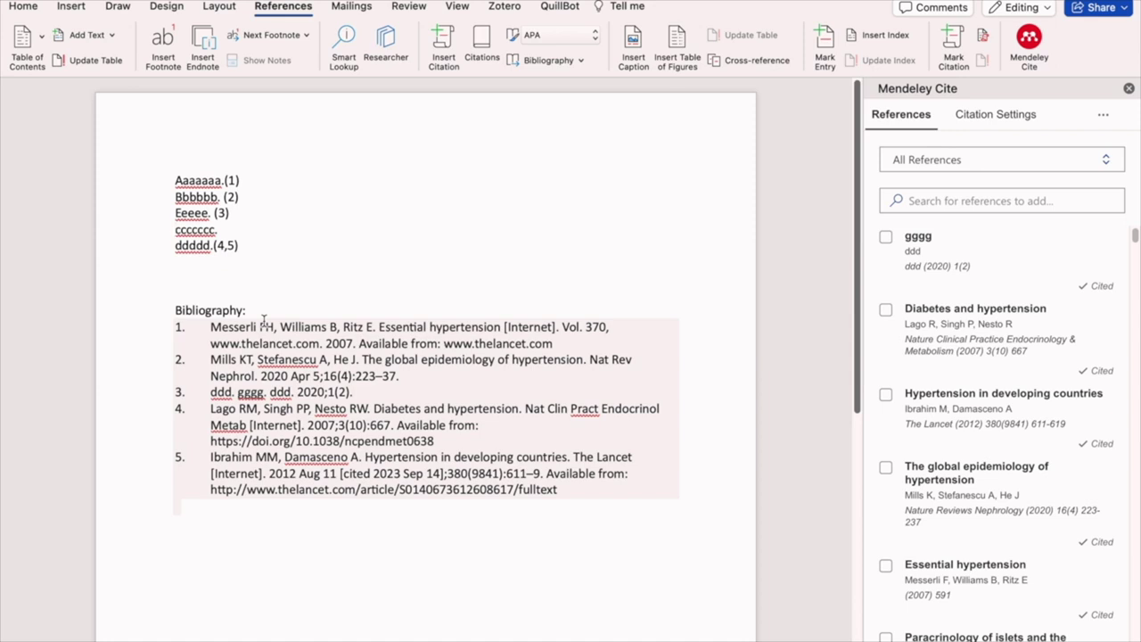
left_click(1001, 116)
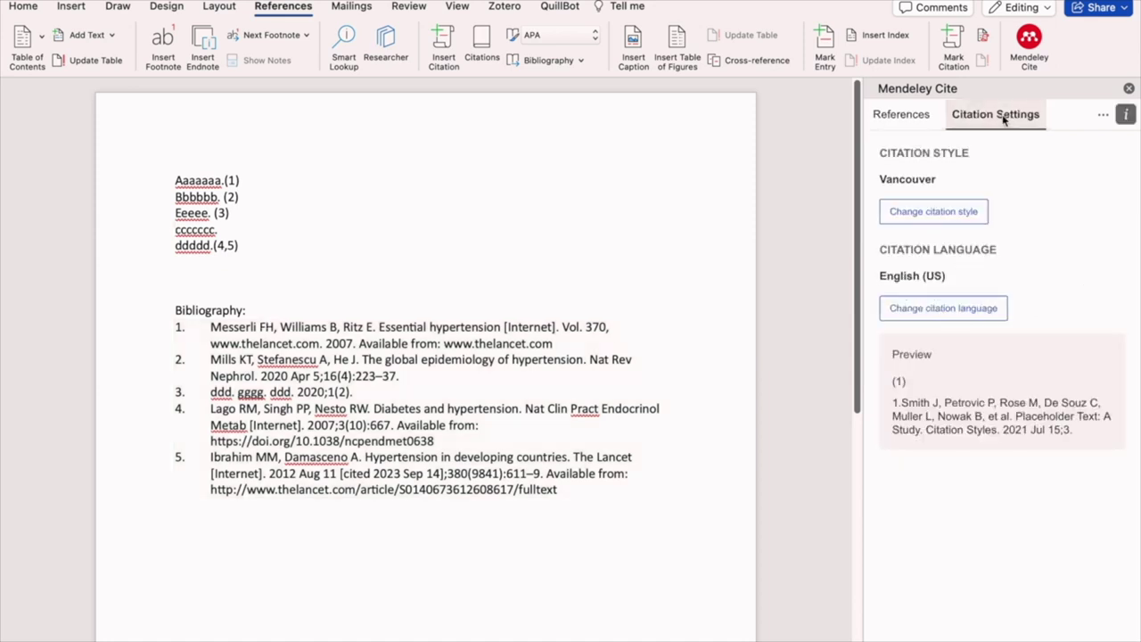
left_click(948, 216)
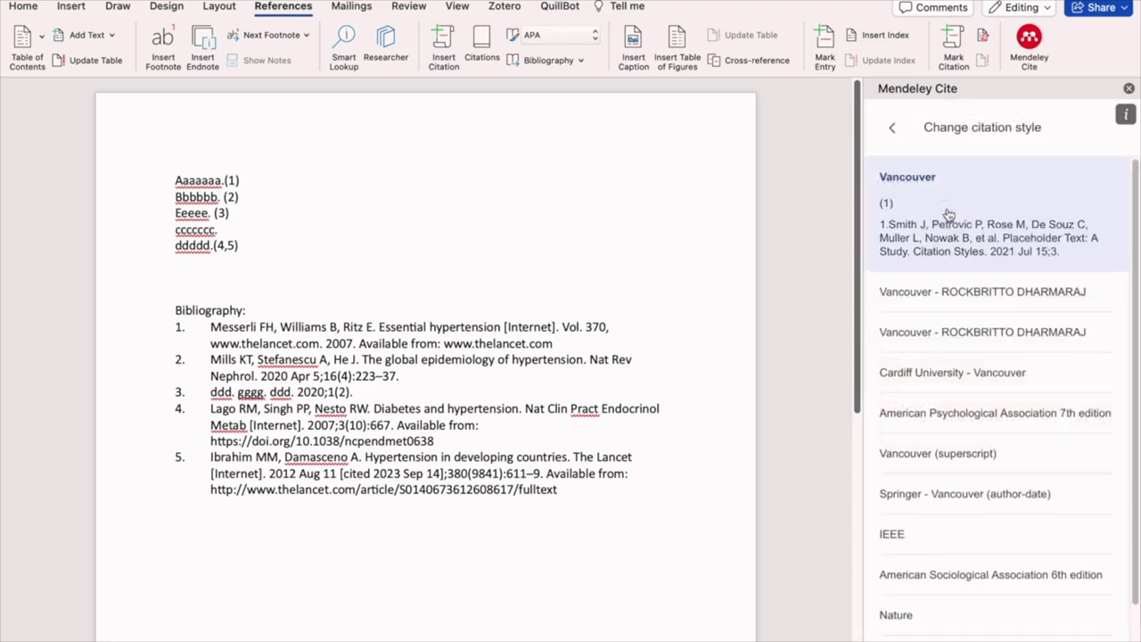
scroll(952, 274, "down", 2)
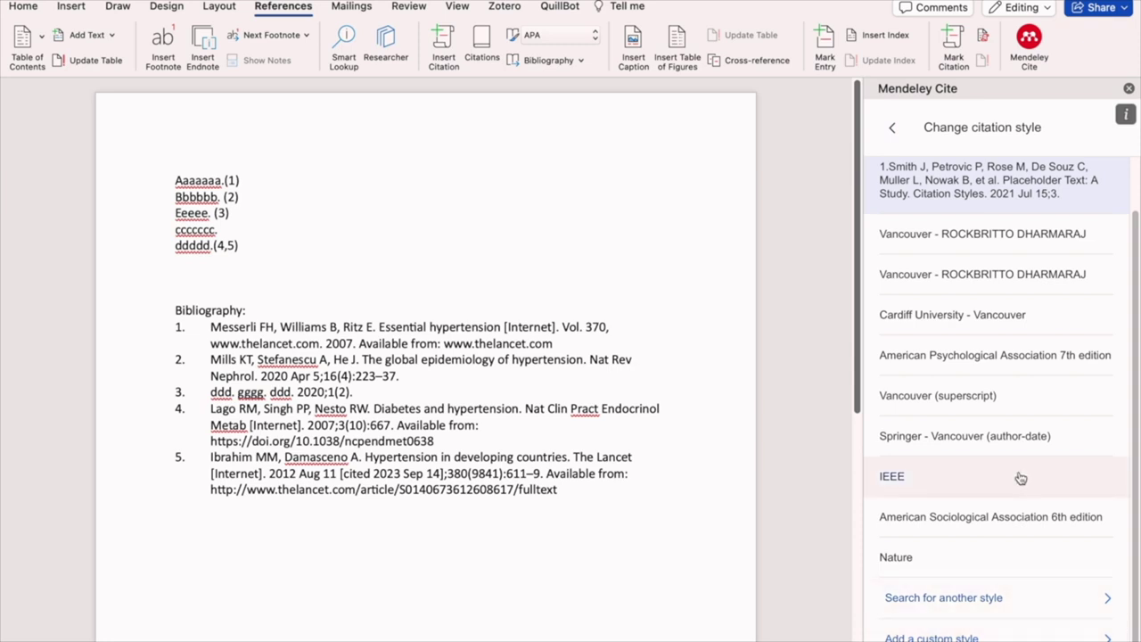
left_click(1020, 360)
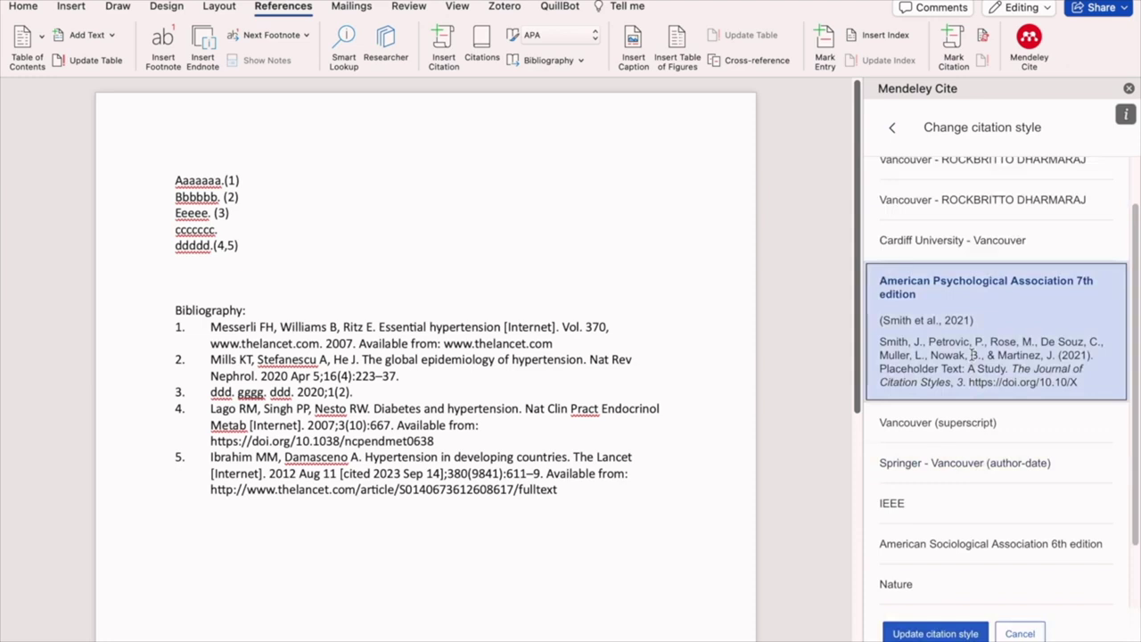
left_click(929, 633)
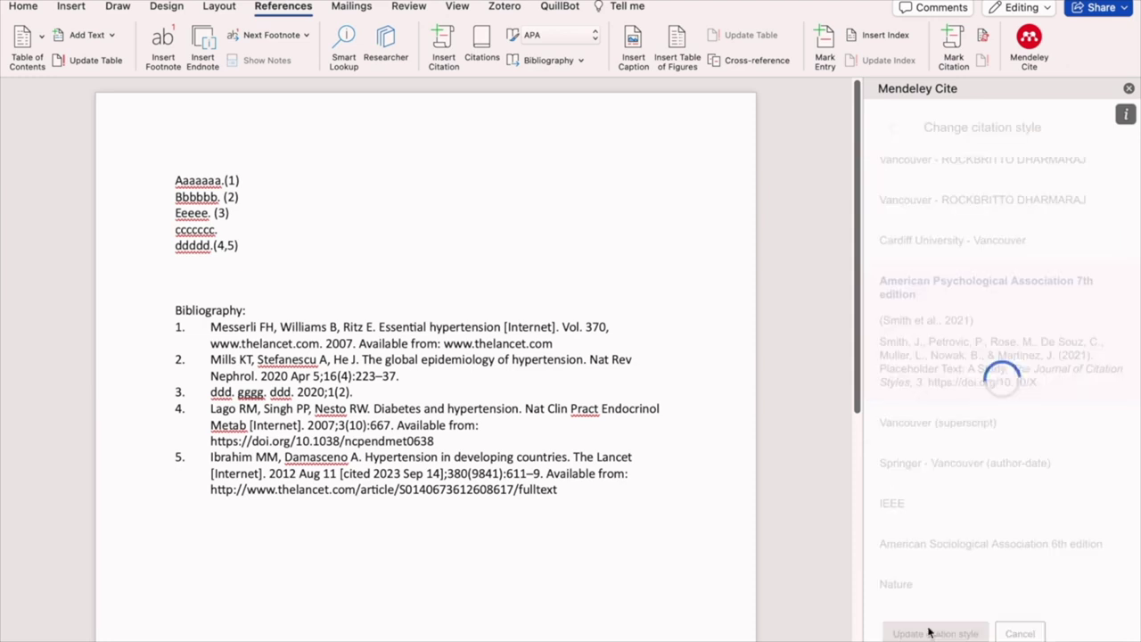